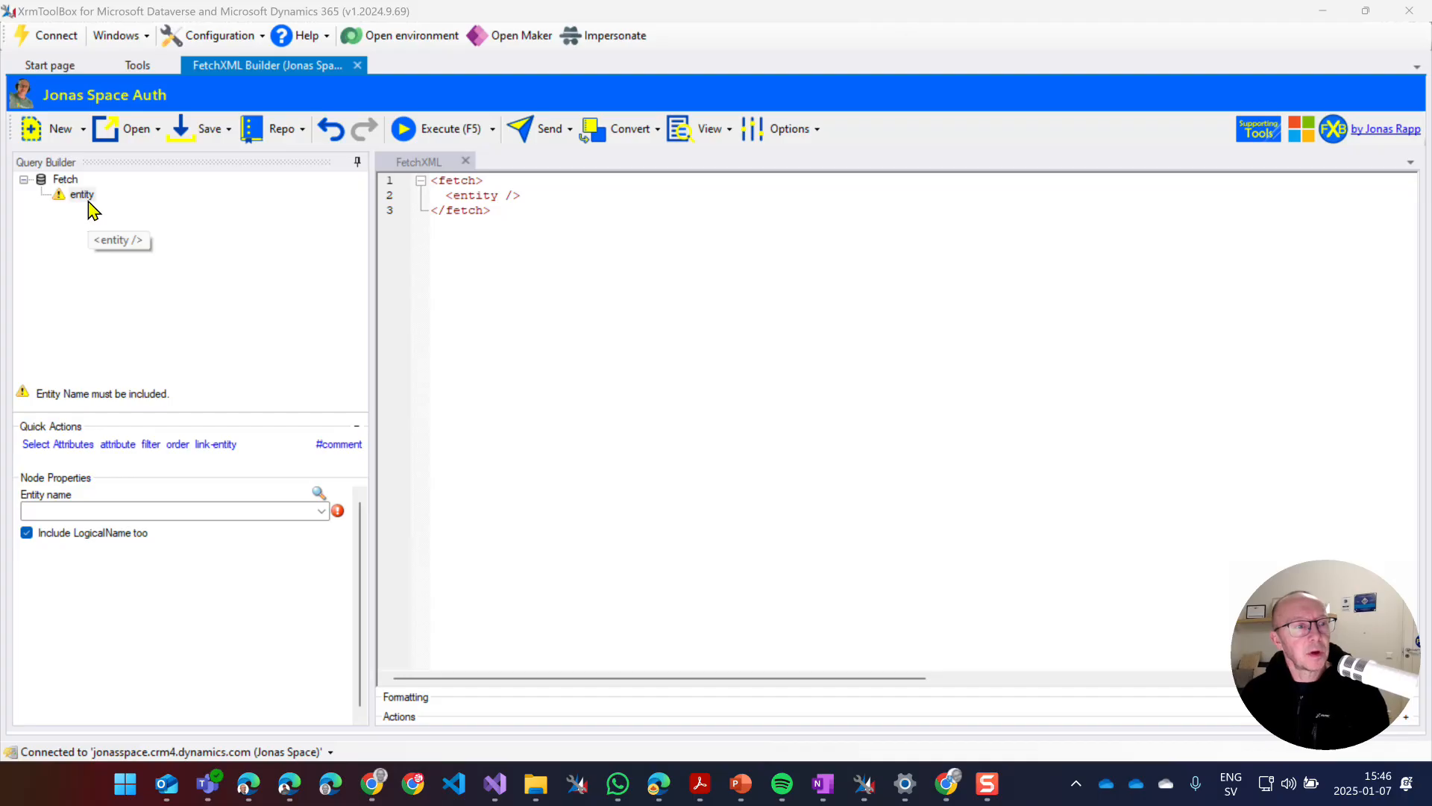
Set the query's entity to Account.
{"action": "left_click", "coordinate": [162, 507]}
{"action": "type", "text": "Account (account)"}
{"action": "key", "text": "Tab"}
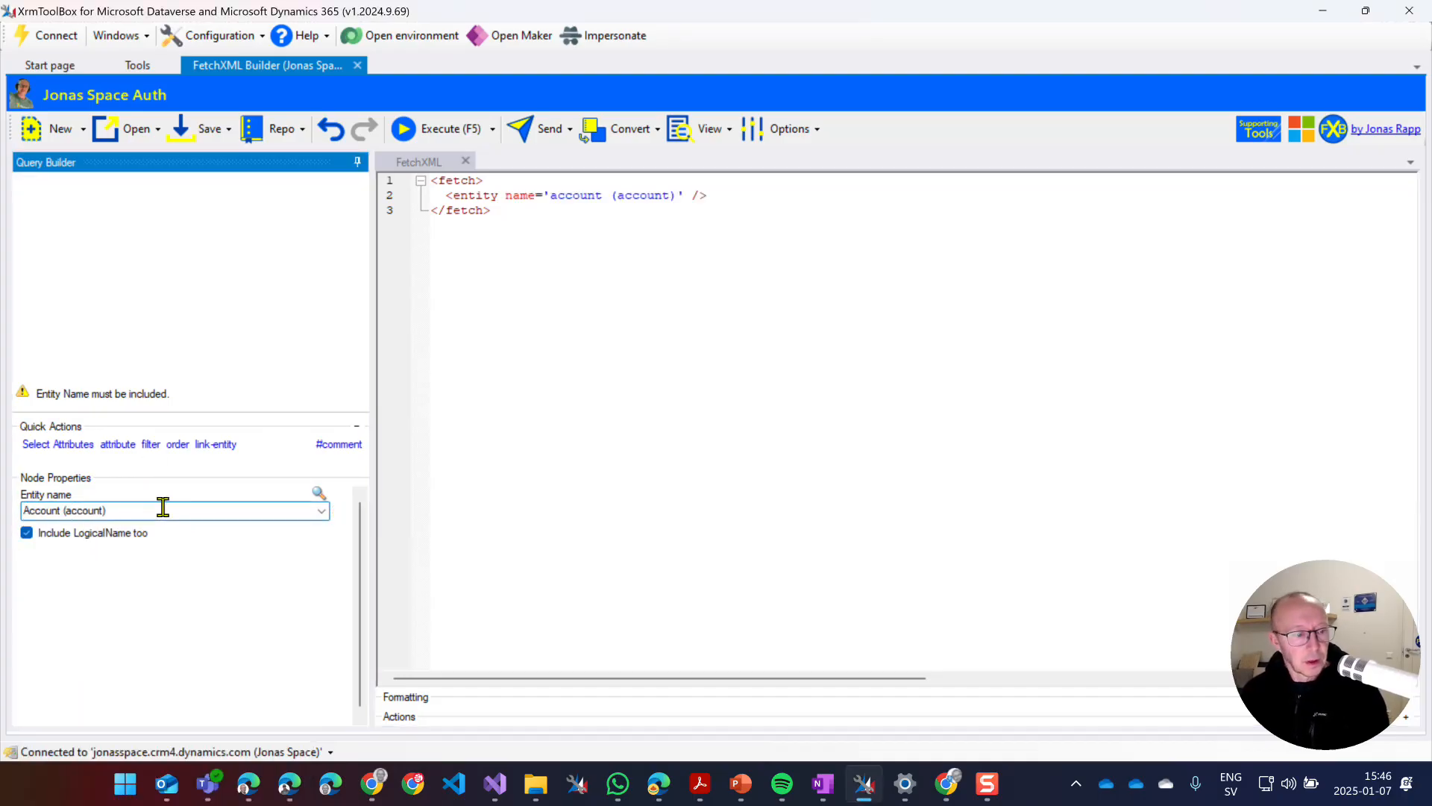
Add the accountid and name attributes under the Account entity.
{"action": "left_click", "coordinate": [116, 445]}
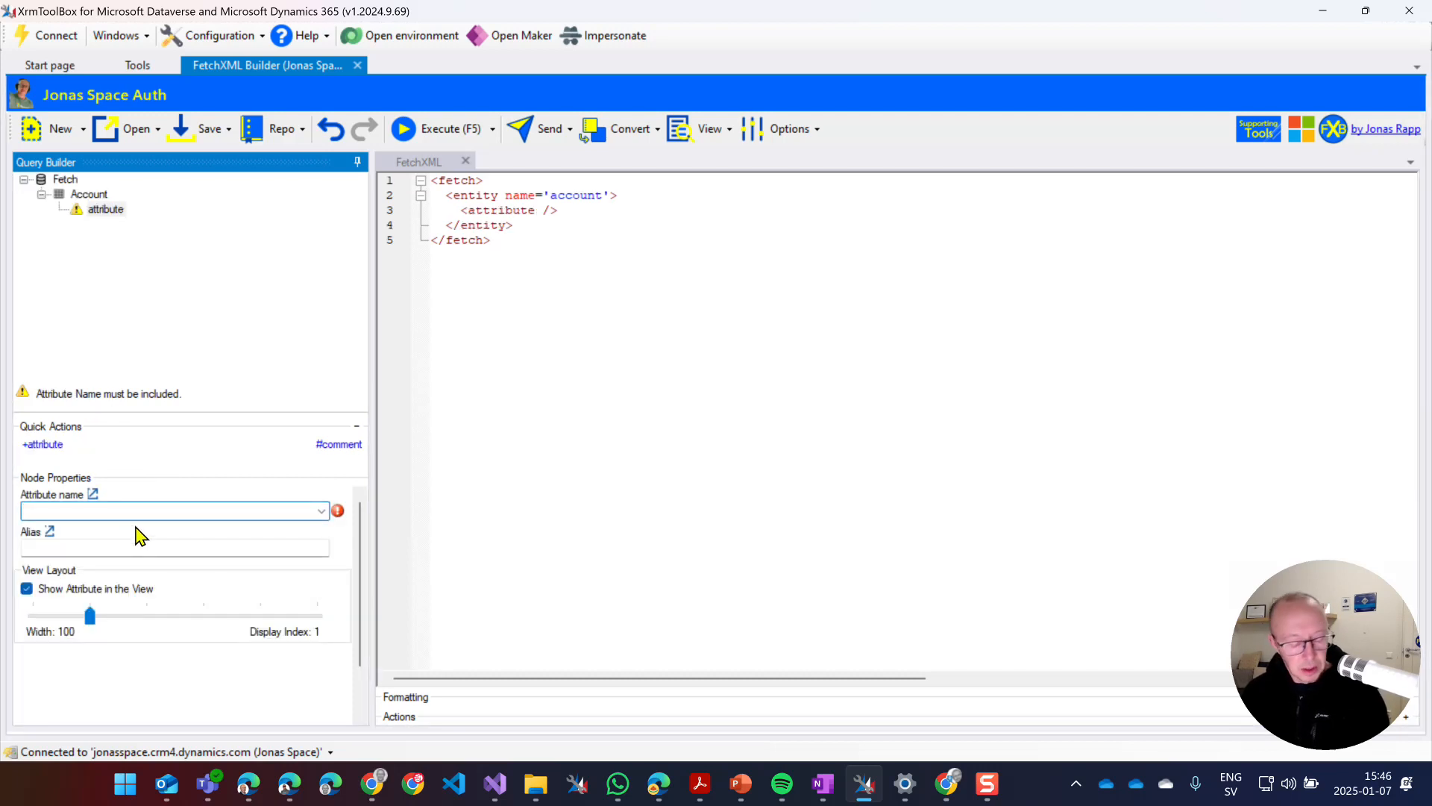
{"action": "type", "text": "ac"}
{"action": "key", "text": "Down"}
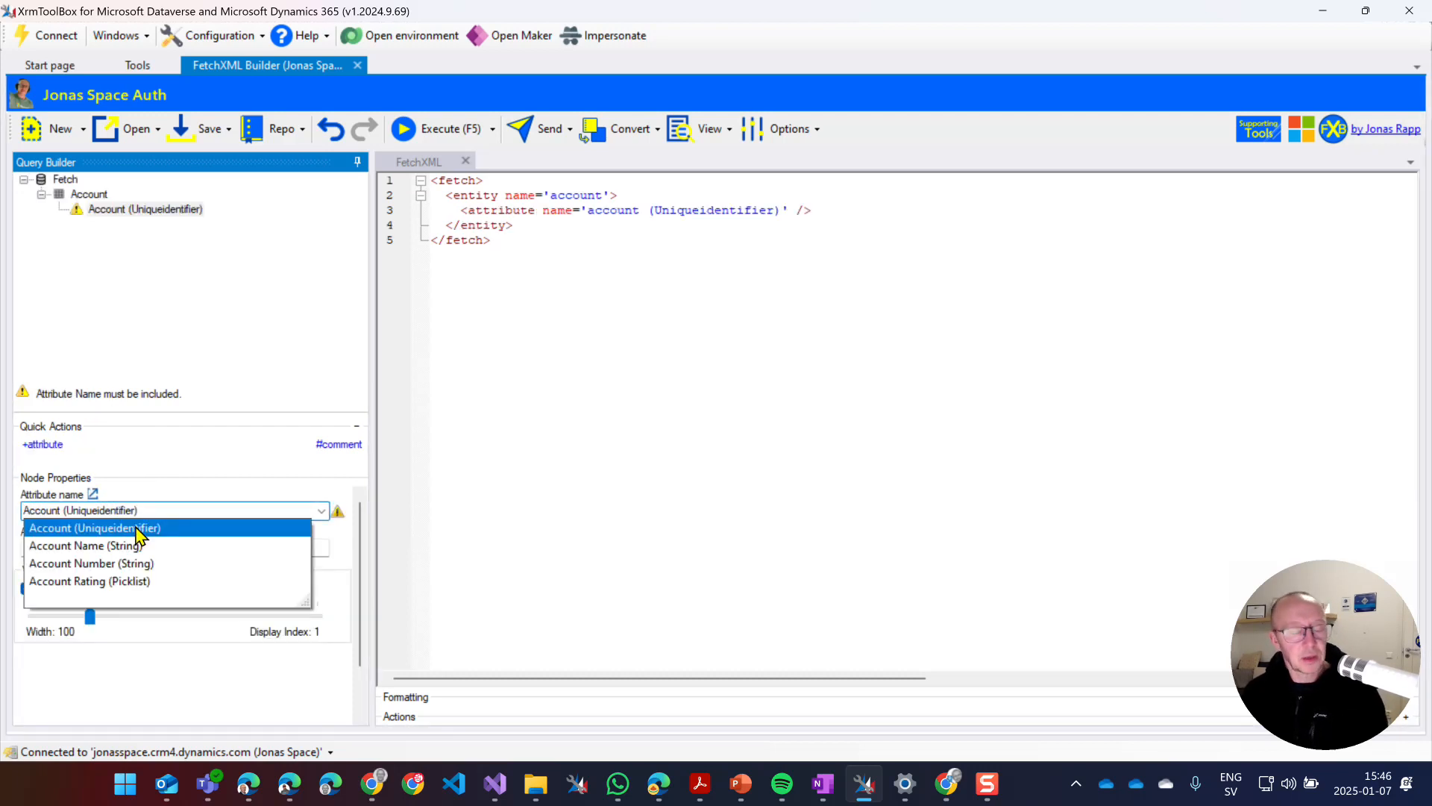
{"action": "key", "text": "Tab"}
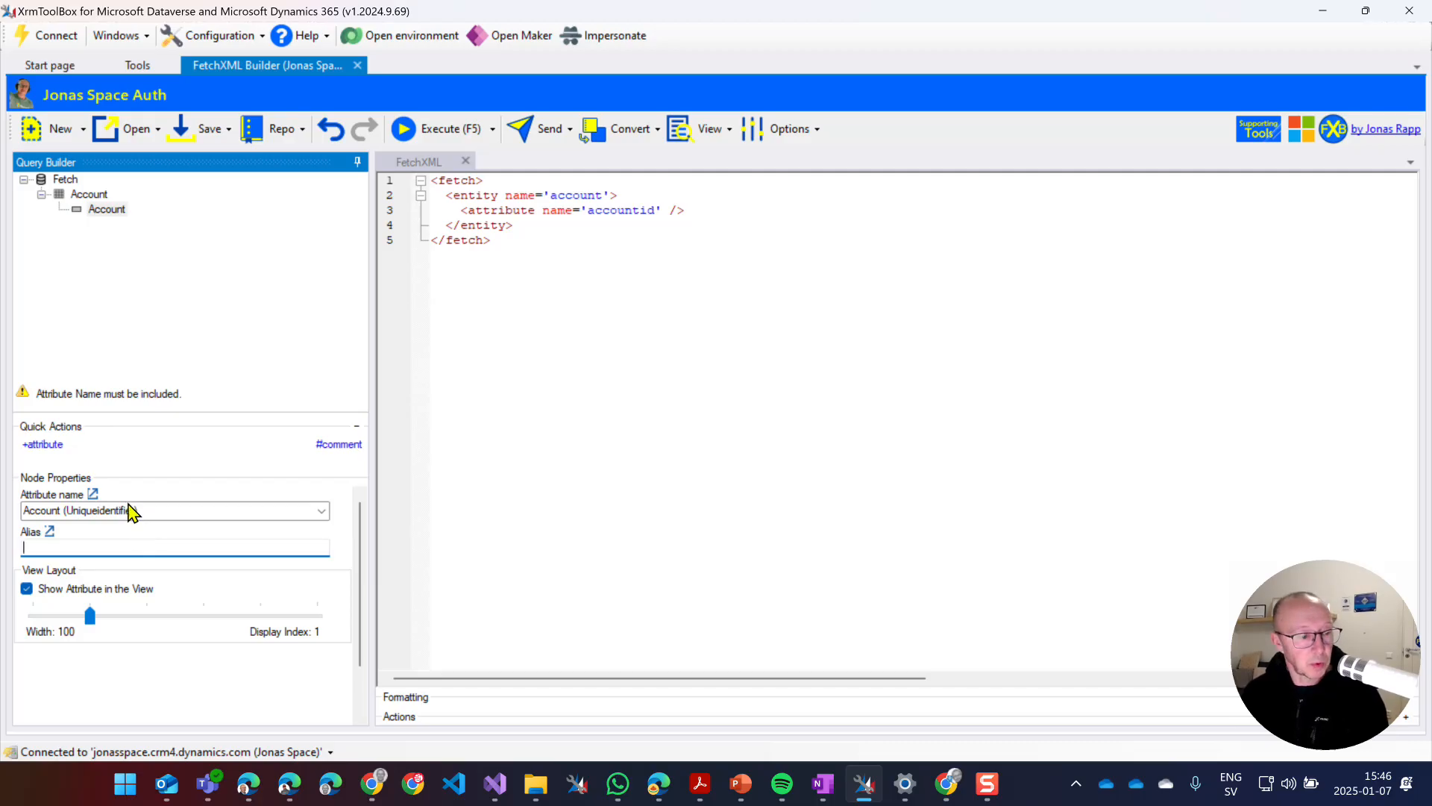
{"action": "left_click", "coordinate": [43, 444]}
{"action": "type", "text": "a"}
{"action": "key", "text": "Down"}
{"action": "key", "text": "Down"}
{"action": "key", "text": "Tab"}
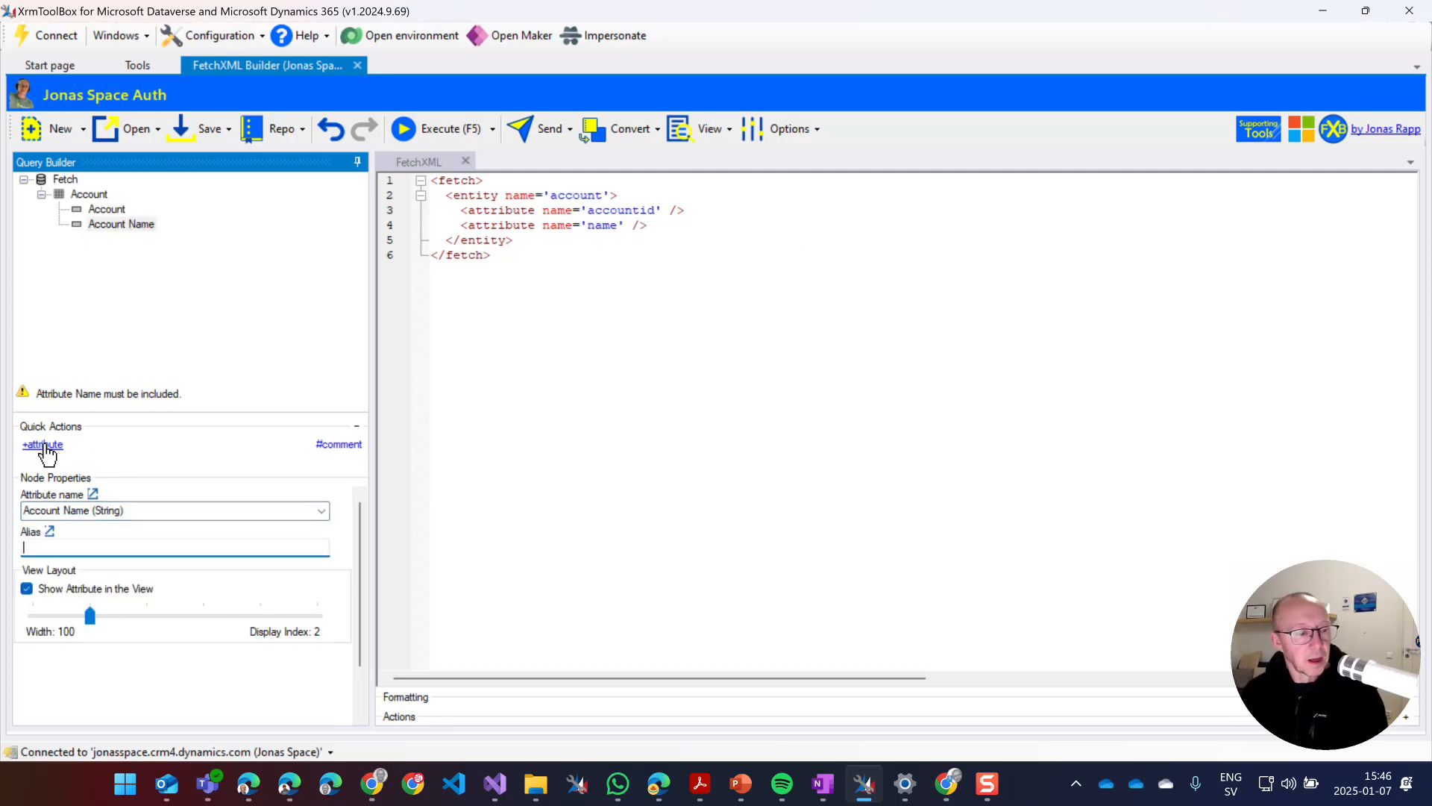
Hide accountid from the view layout, then execute the query and close the results.
{"action": "left_click", "coordinate": [109, 211]}
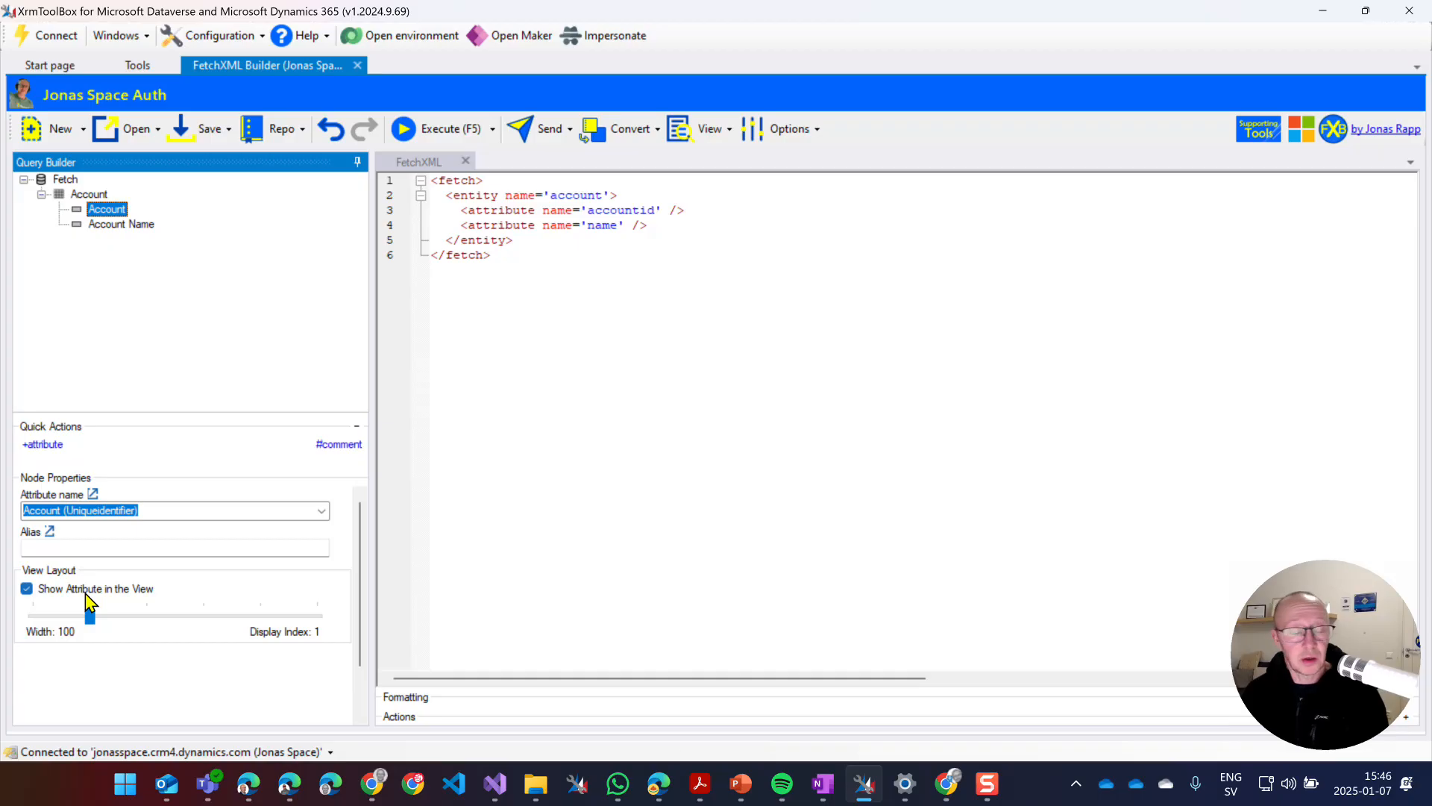
{"action": "left_click", "coordinate": [85, 591]}
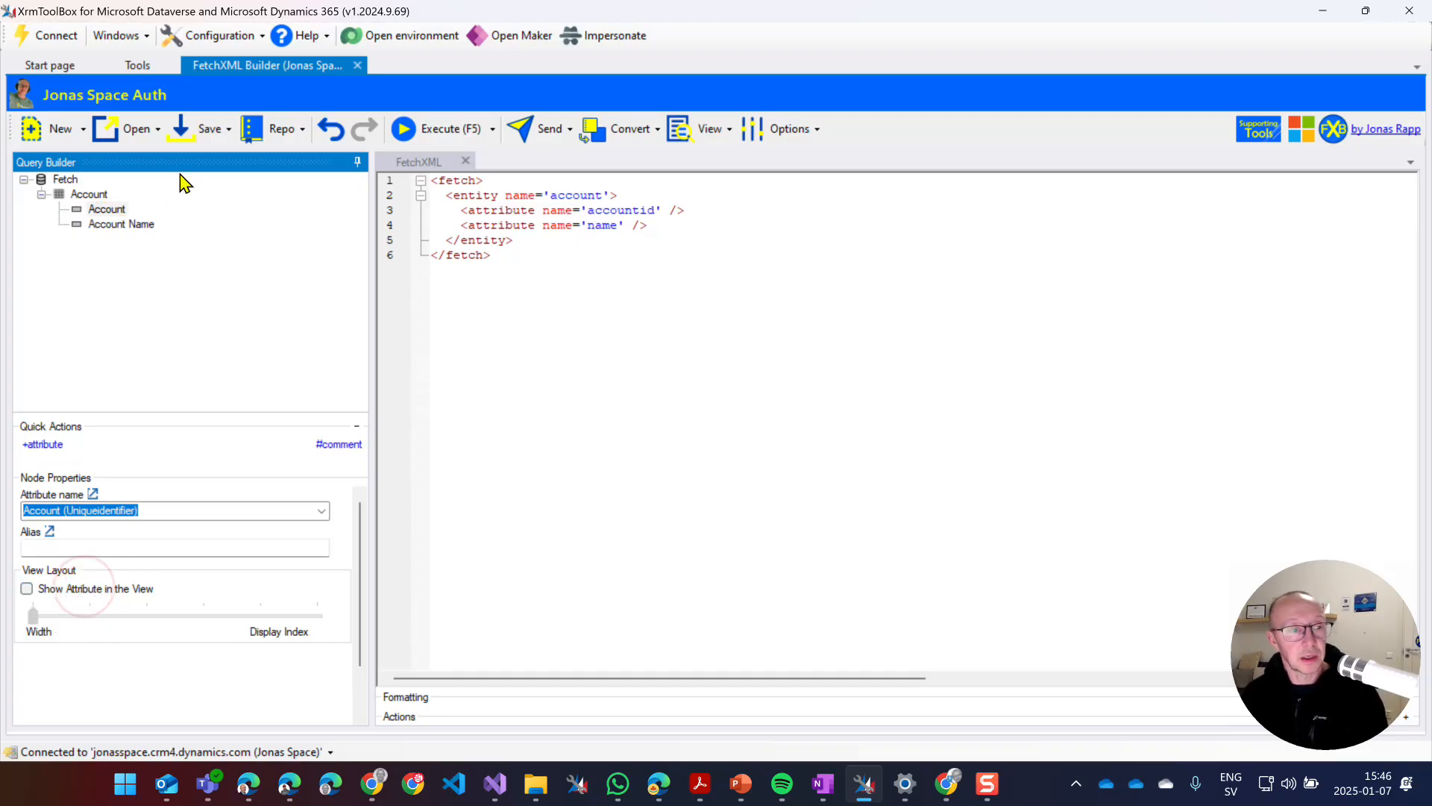
{"action": "left_click", "coordinate": [432, 136]}
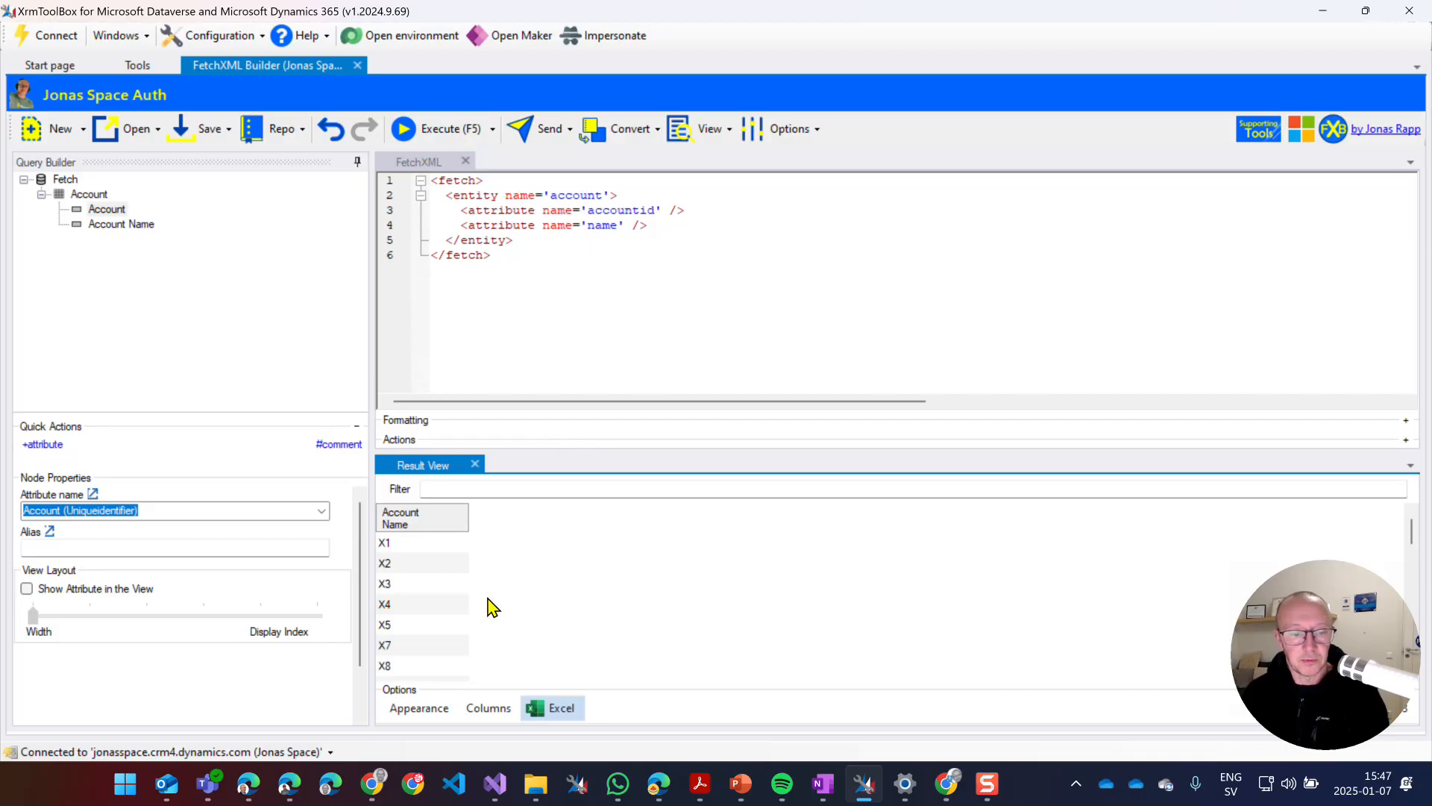
{"action": "left_click", "coordinate": [474, 464]}
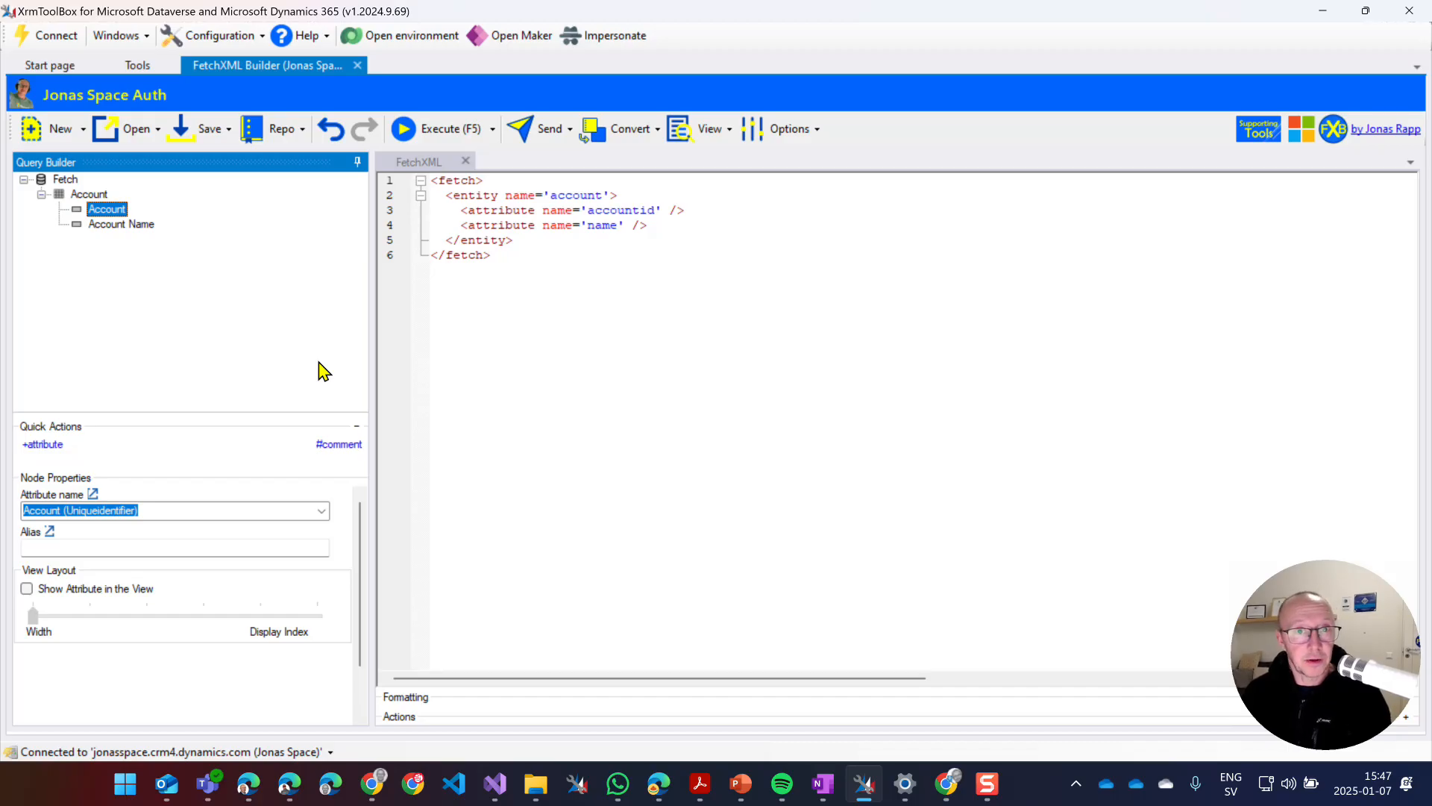
Link Account to activities through the Activity.regardingobjectid relationship.
{"action": "left_click", "coordinate": [89, 194]}
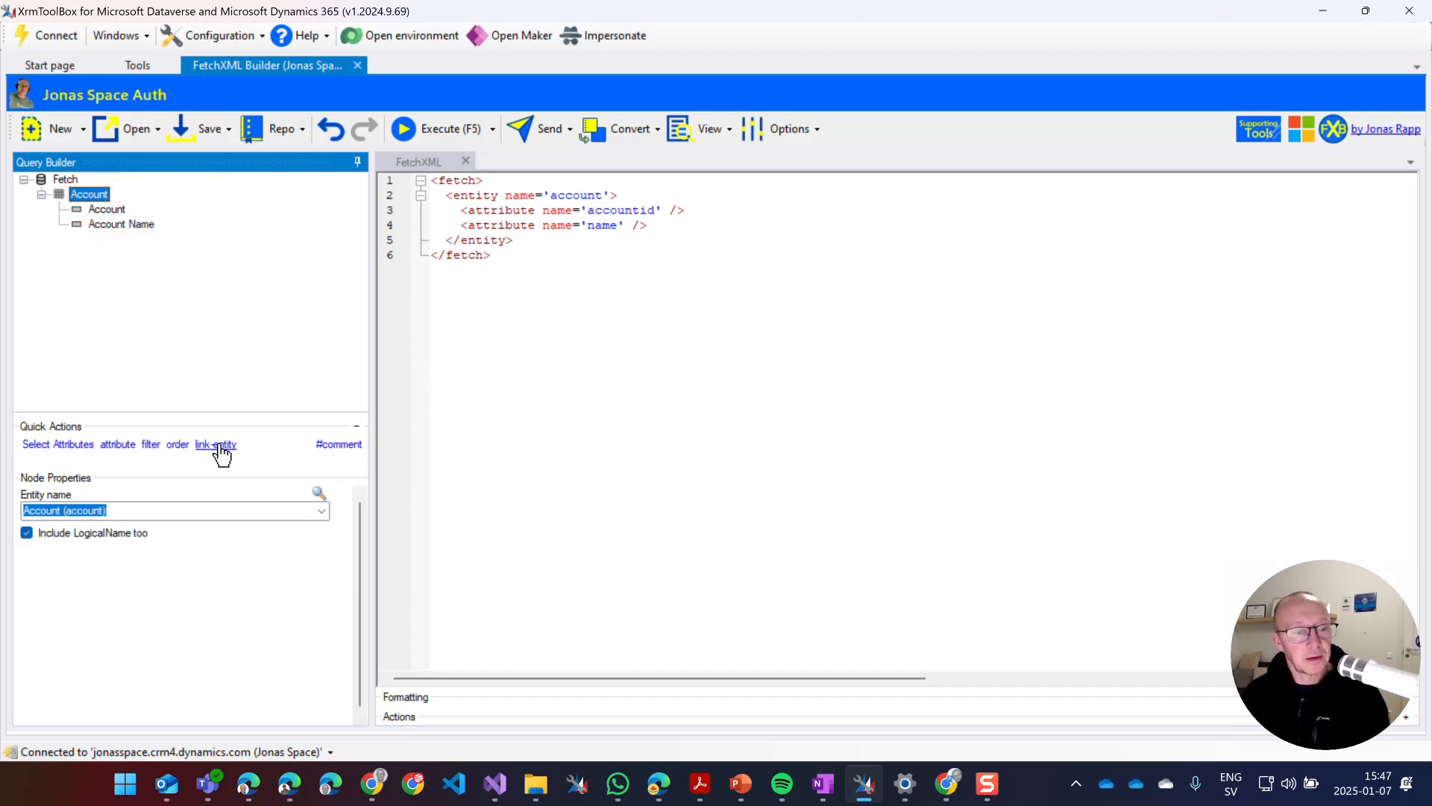
{"action": "left_click", "coordinate": [221, 445]}
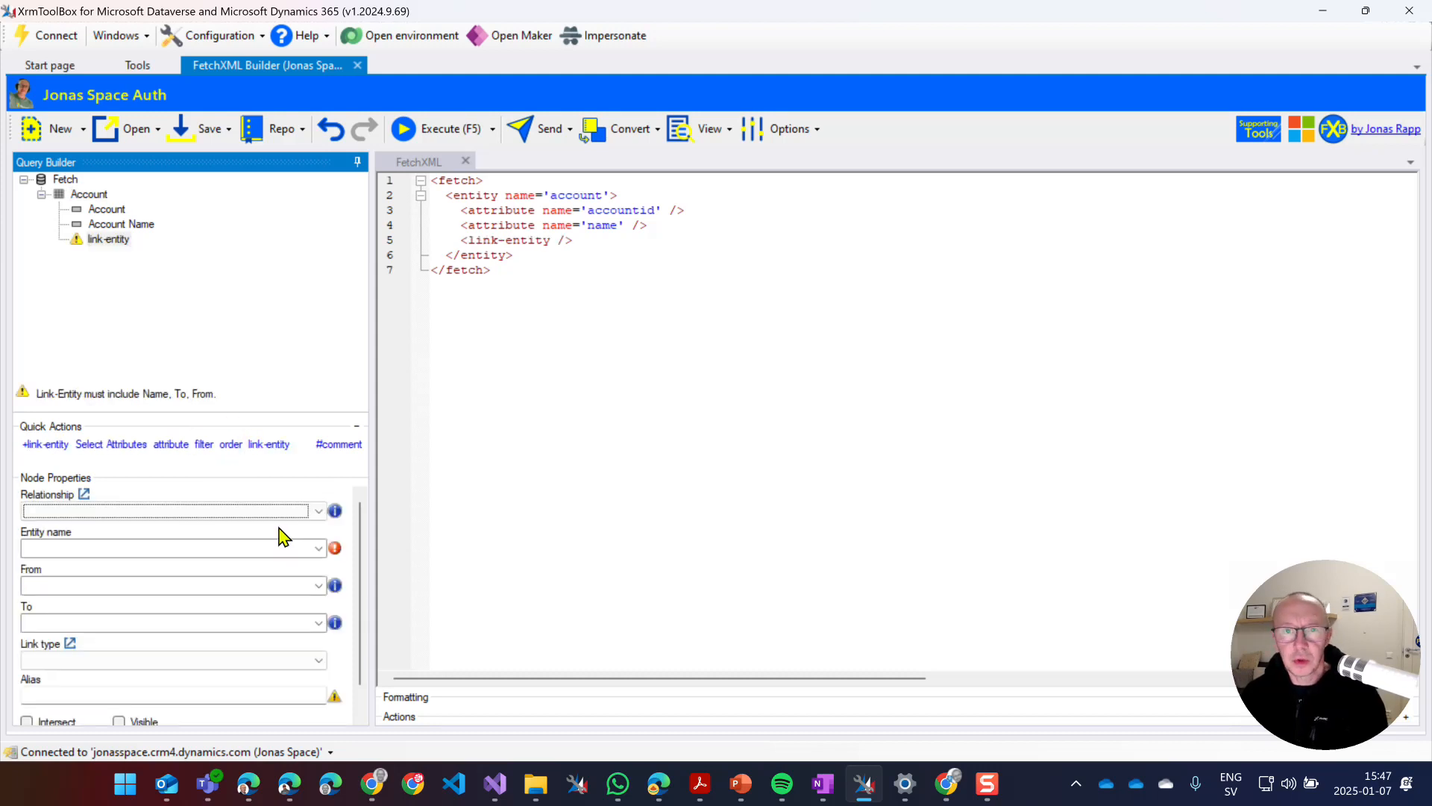
{"action": "left_click", "coordinate": [301, 512]}
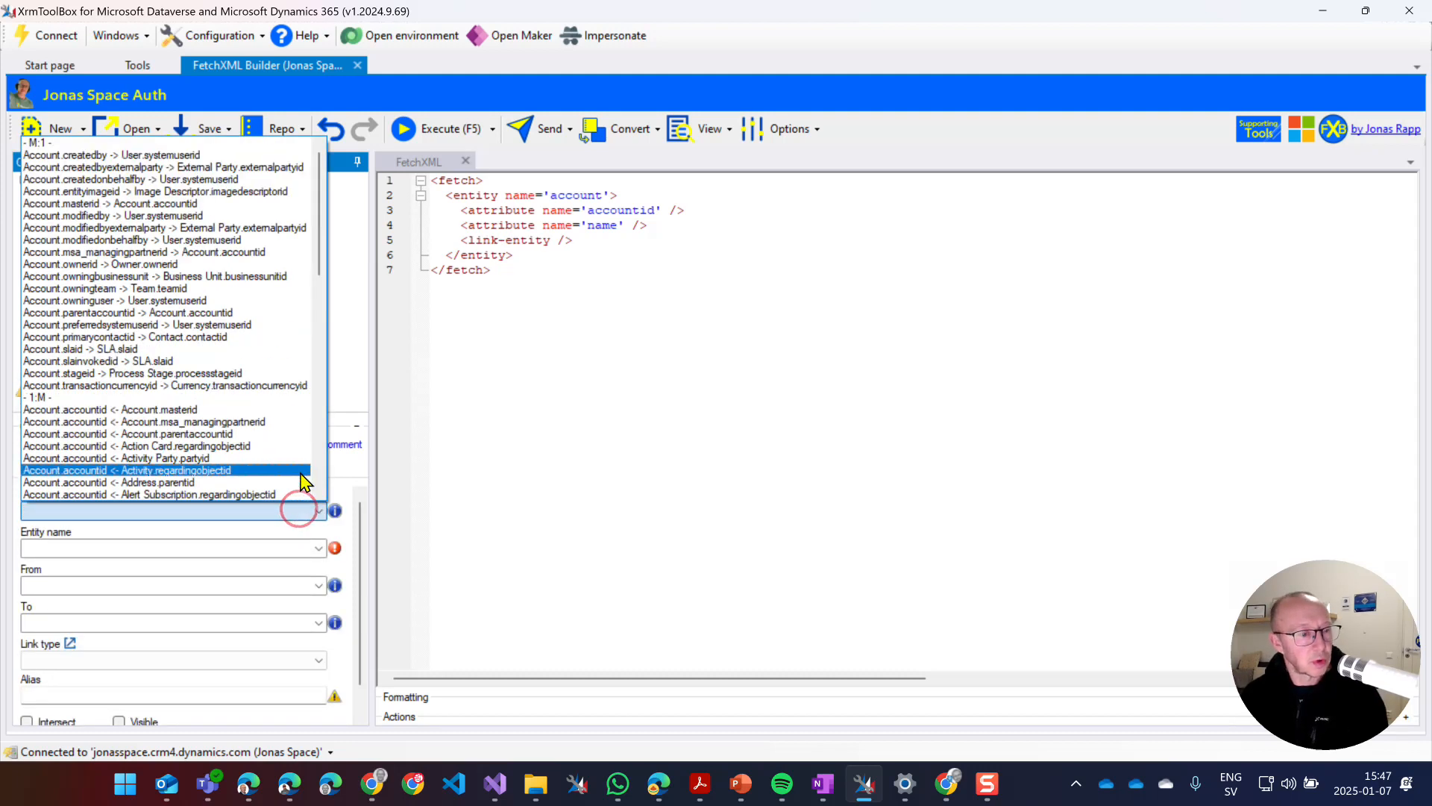
{"action": "scroll", "coordinate": [278, 441], "scroll_direction": "down", "scroll_amount": 1}
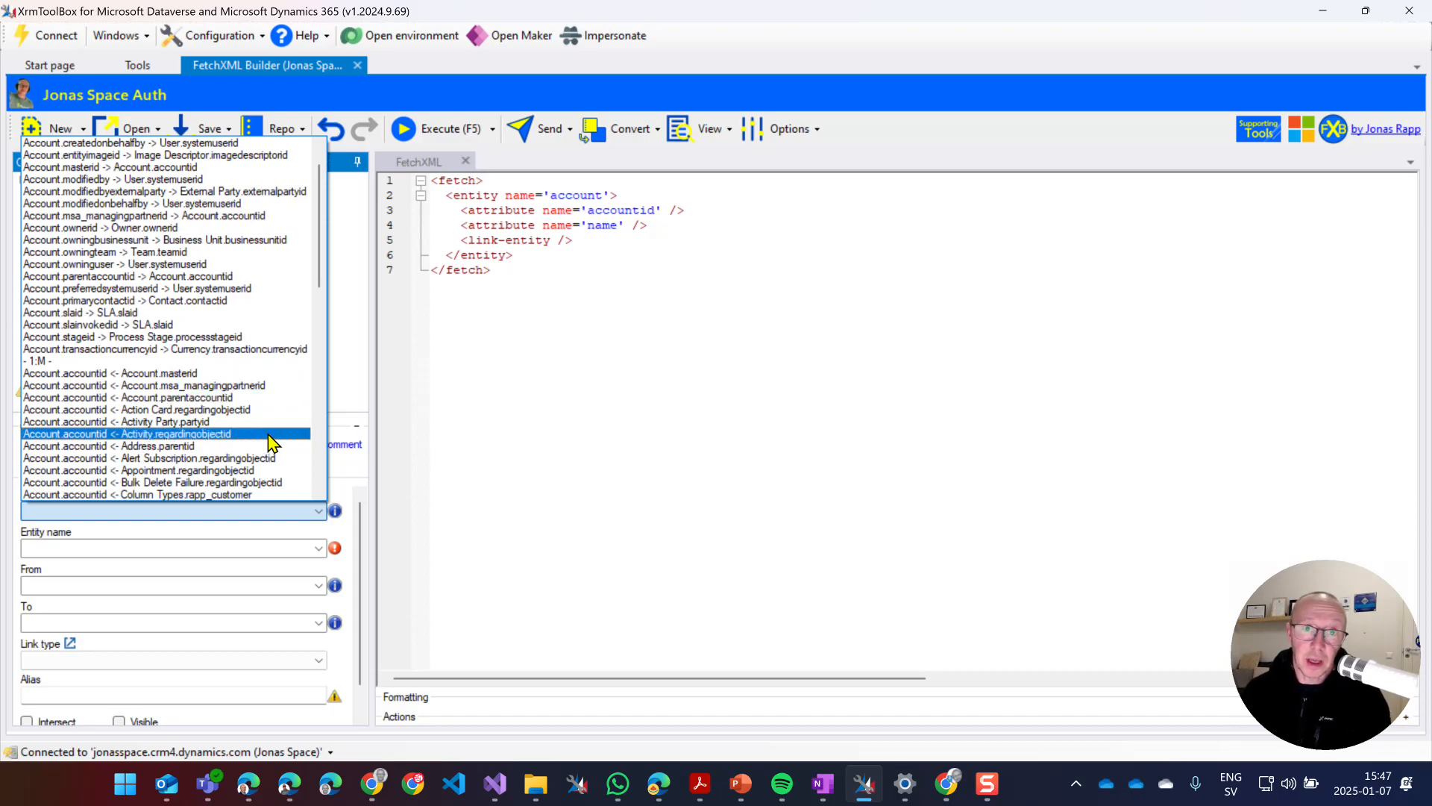
{"action": "left_click", "coordinate": [271, 434]}
Make the activity link an outer join aliased 'aa' and add a filter to it.
{"action": "left_click", "coordinate": [179, 661]}
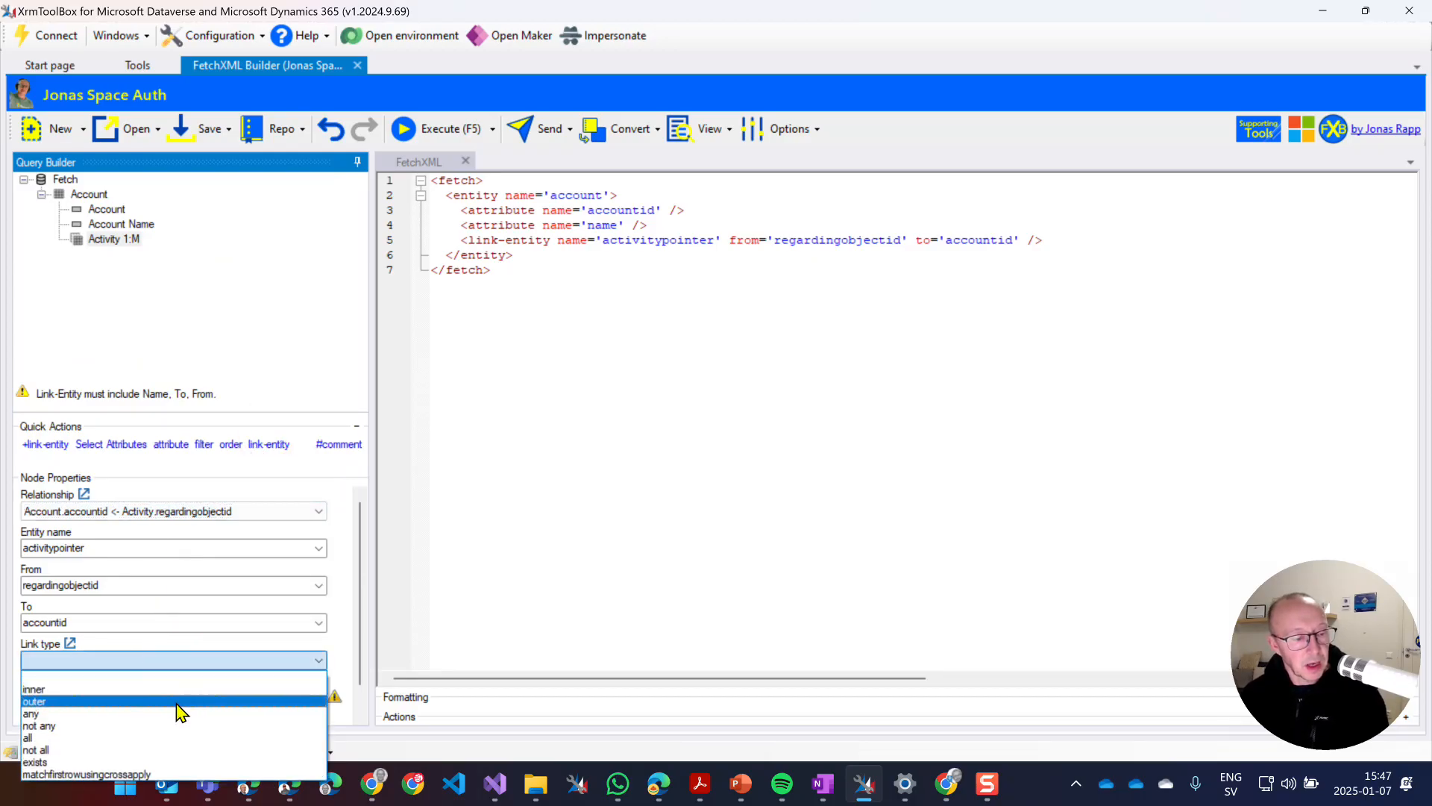
{"action": "left_click", "coordinate": [180, 702]}
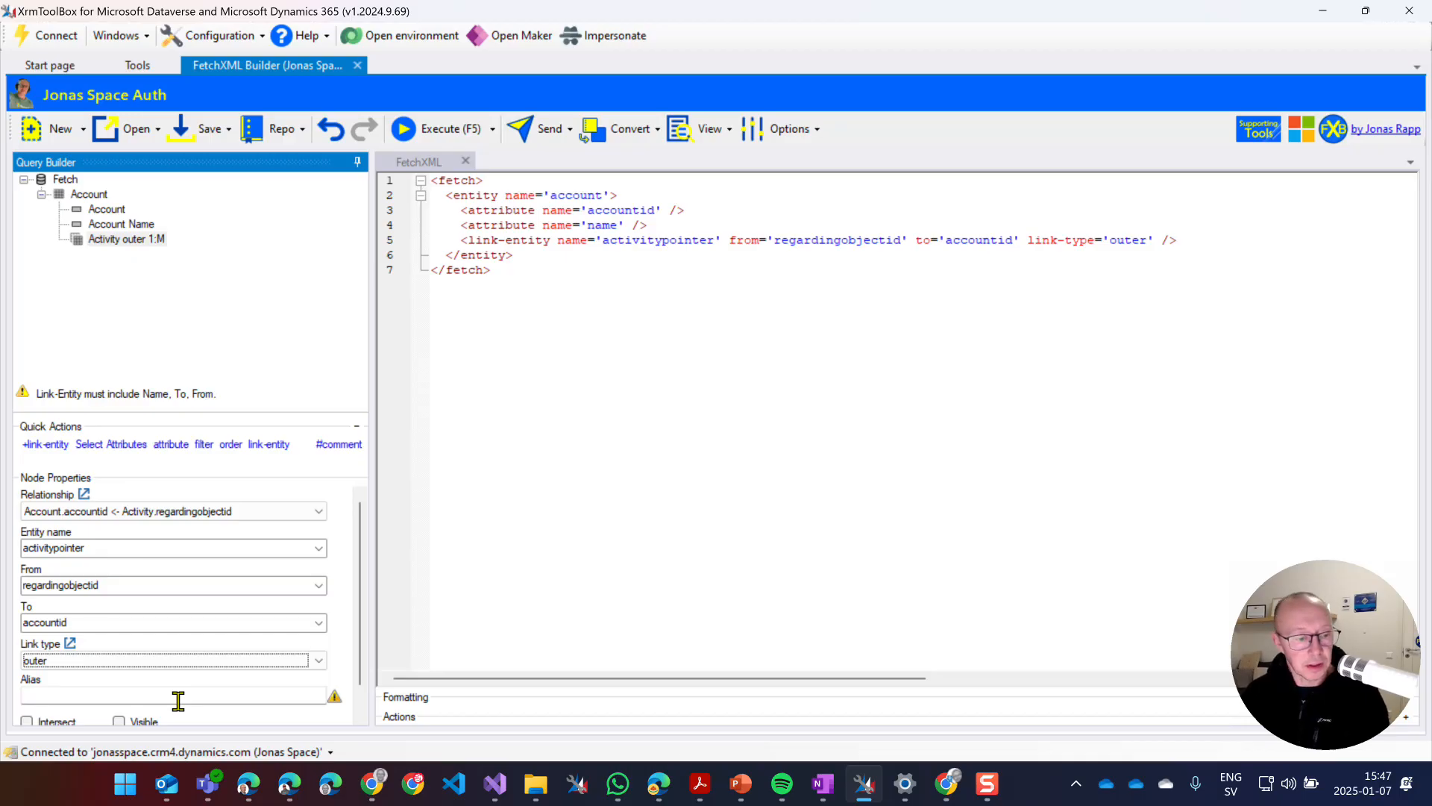
{"action": "left_click", "coordinate": [177, 698]}
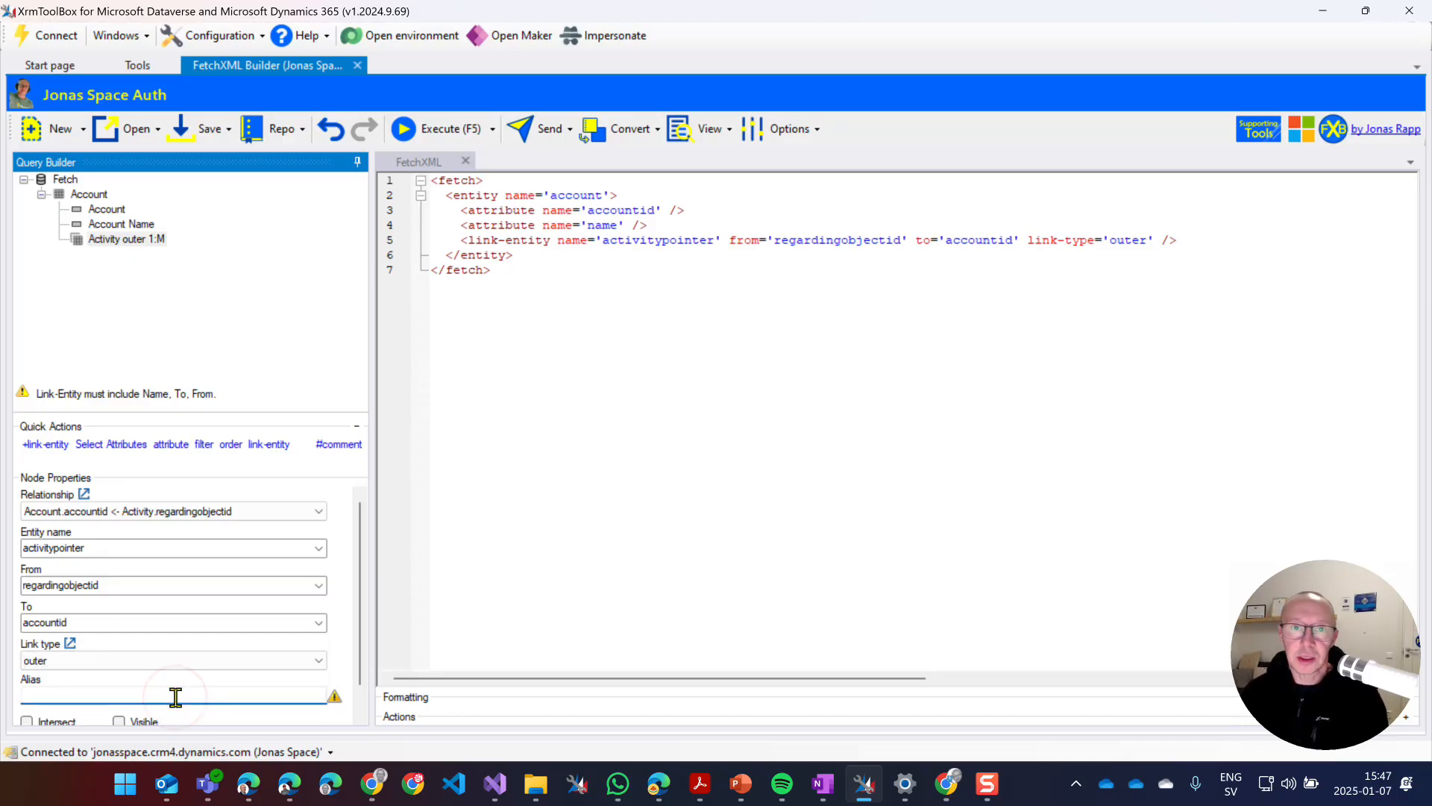
{"action": "type", "text": "aa"}
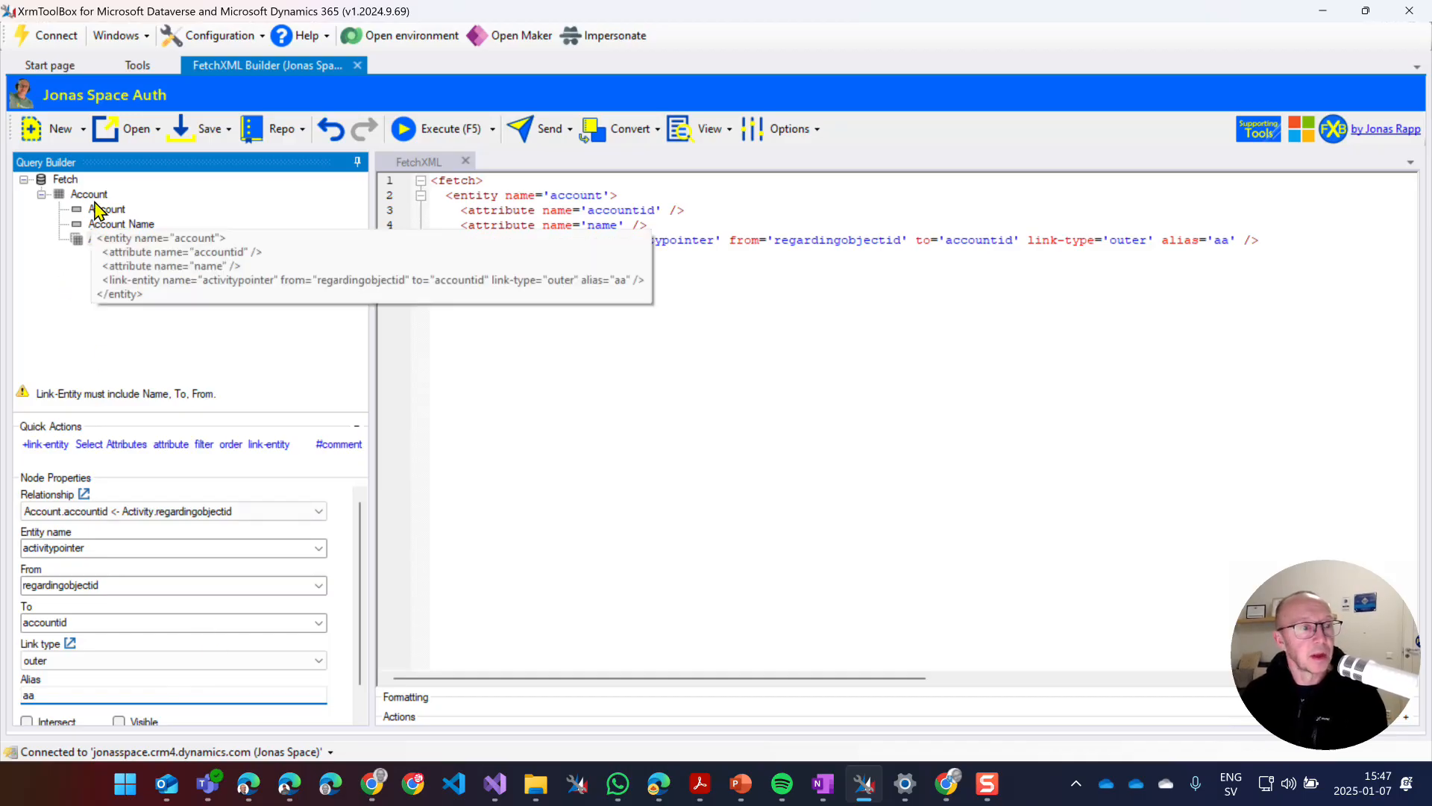
{"action": "left_click", "coordinate": [203, 446]}
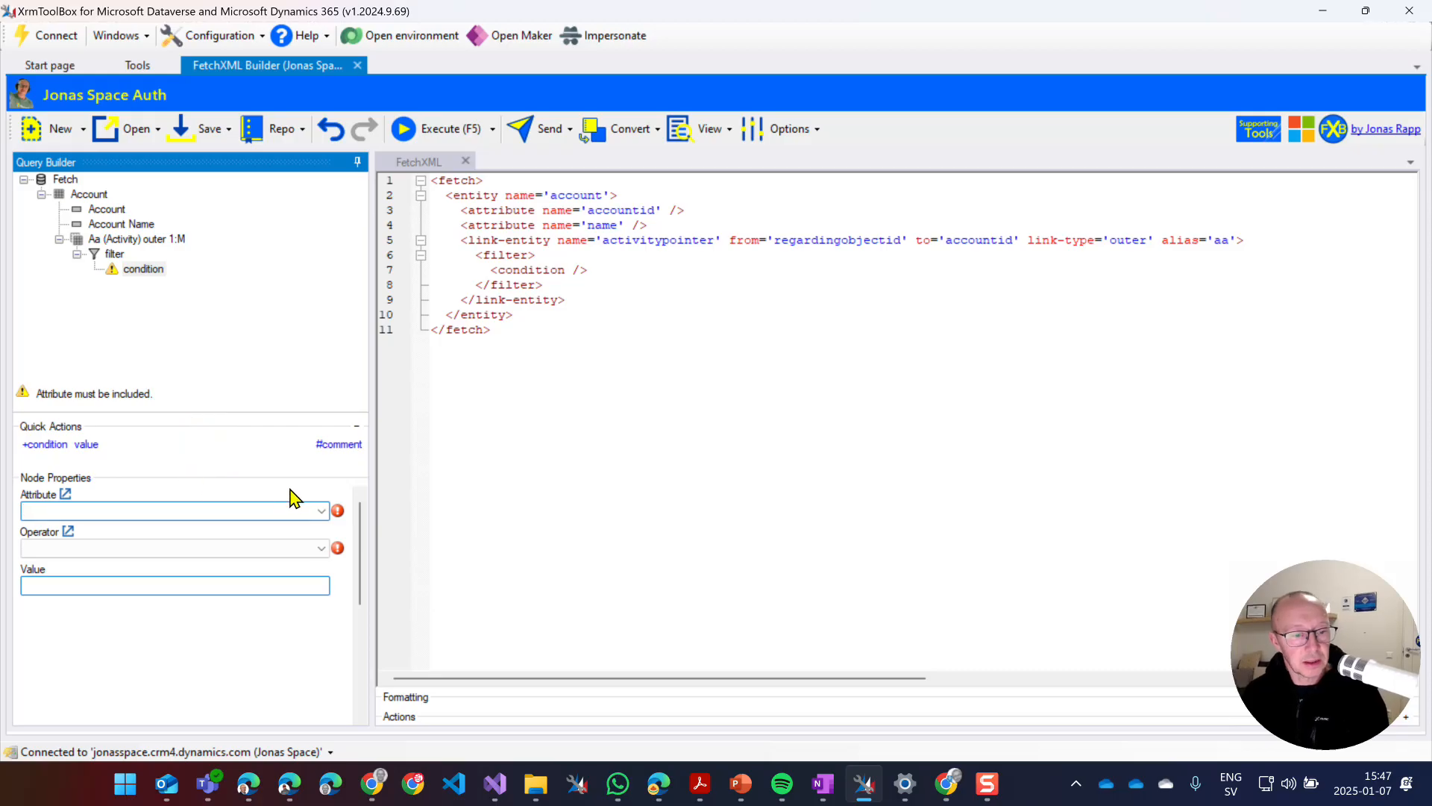
Set the activity condition to Date Created, operator LastXDays, value 30.
{"action": "left_click", "coordinate": [320, 510]}
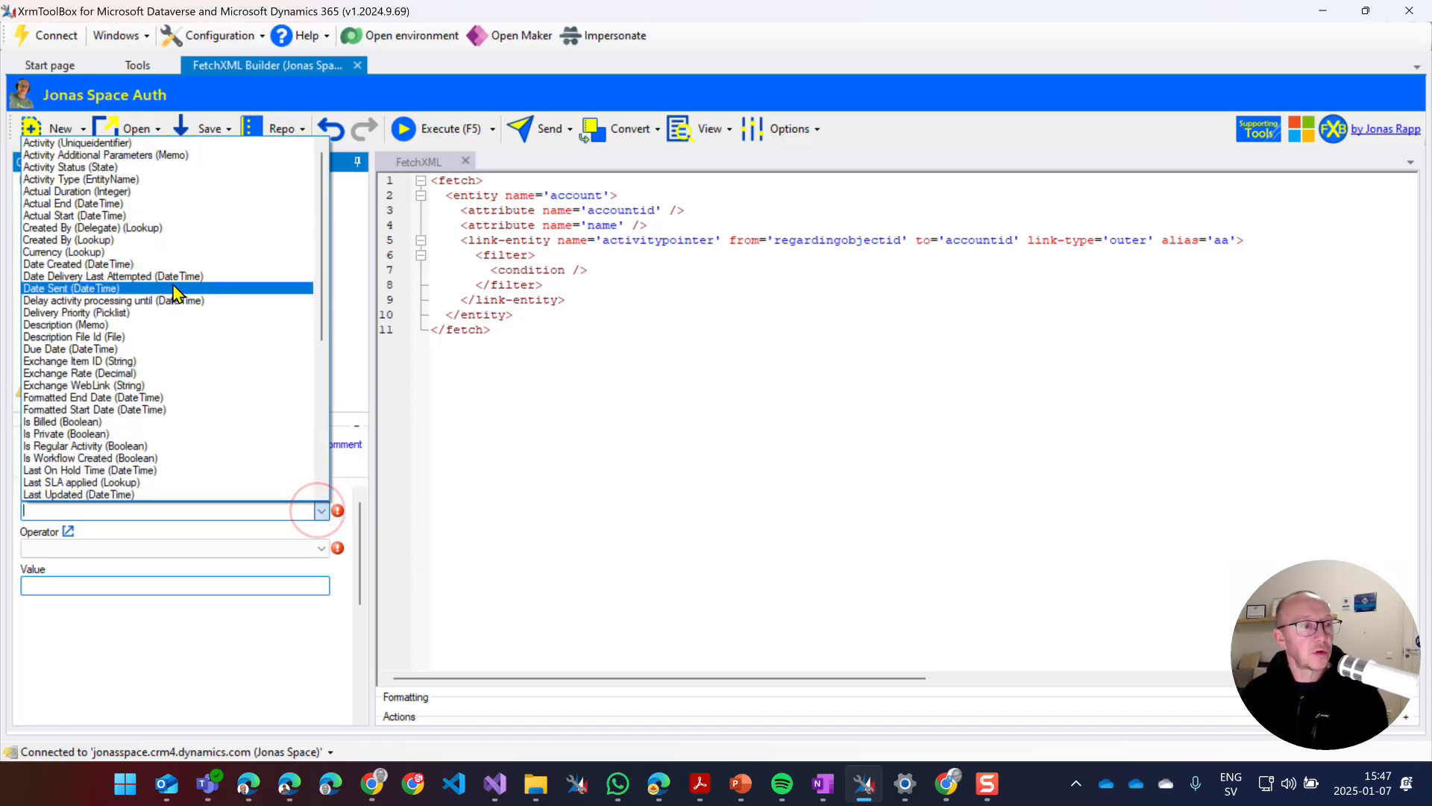
{"action": "left_click", "coordinate": [177, 263]}
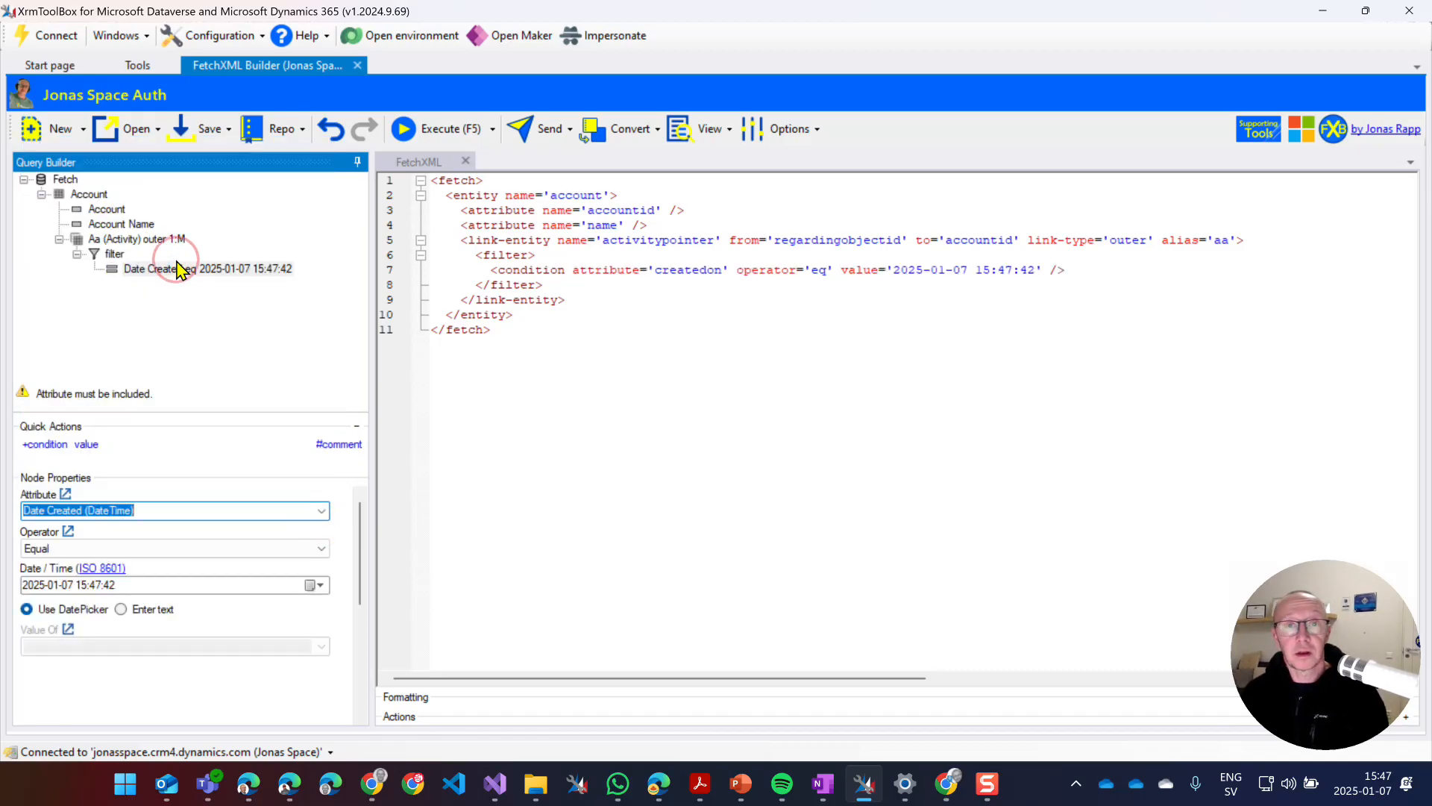
{"action": "left_click", "coordinate": [280, 550]}
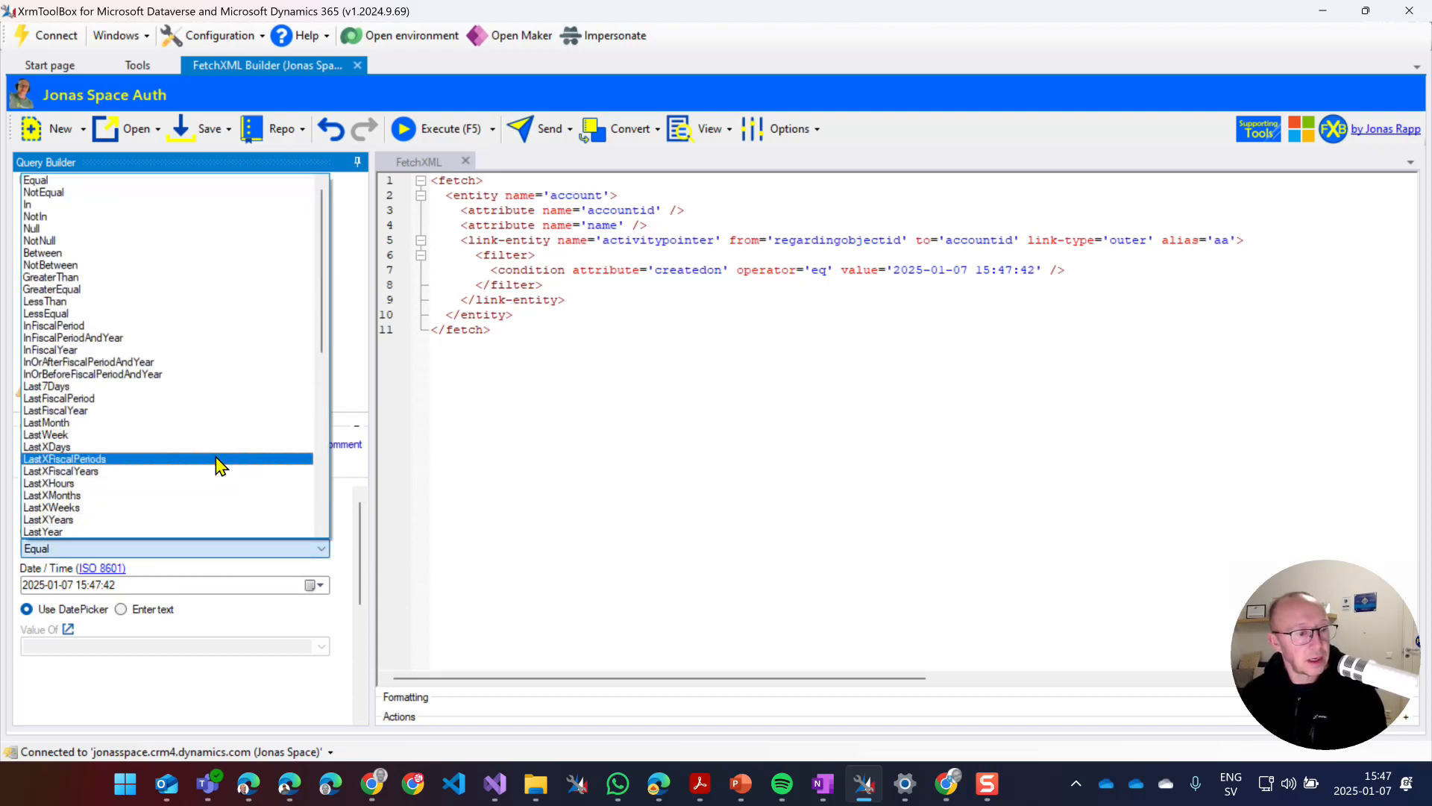
{"action": "left_click", "coordinate": [217, 447]}
{"action": "triple_click", "coordinate": [224, 585]}
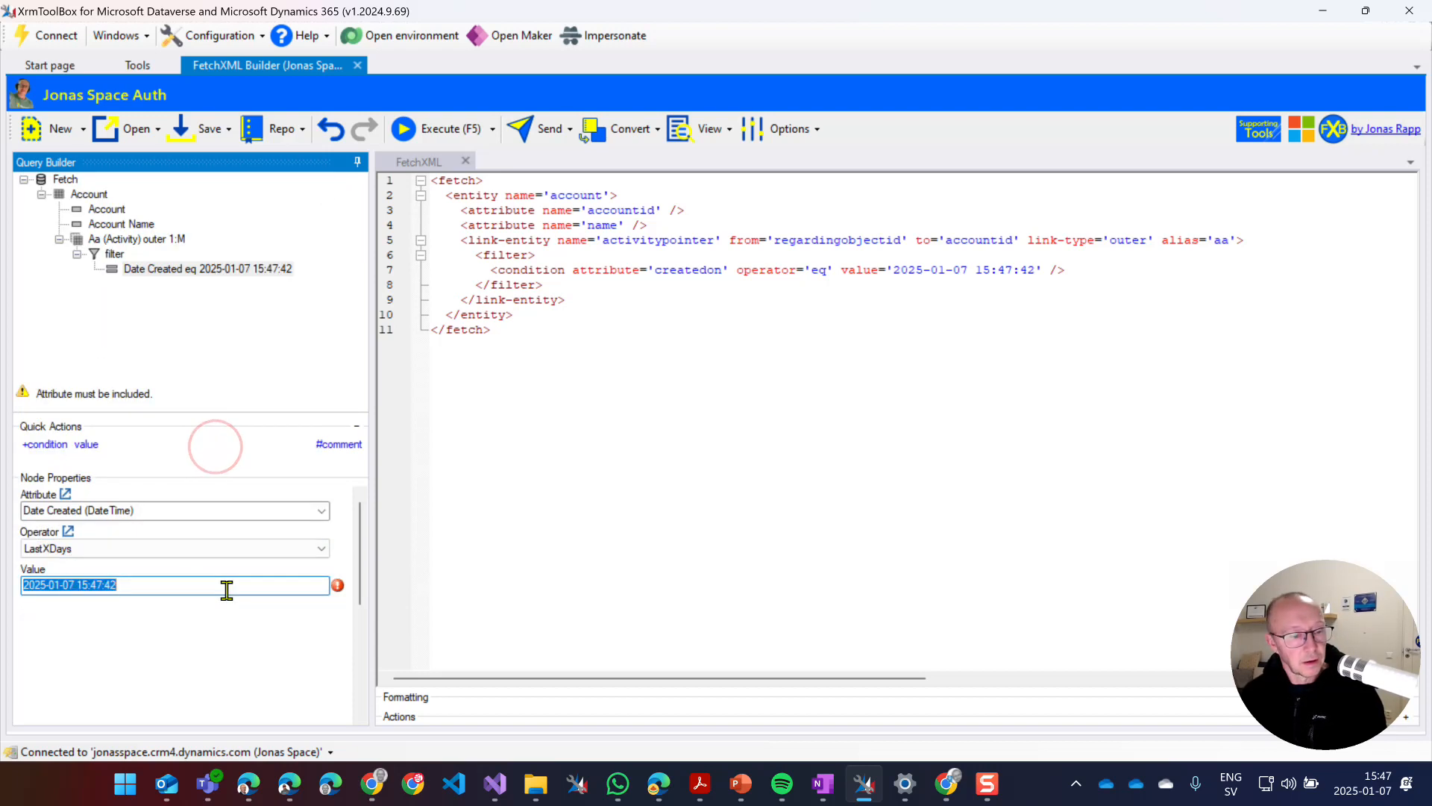
{"action": "type", "text": "30"}
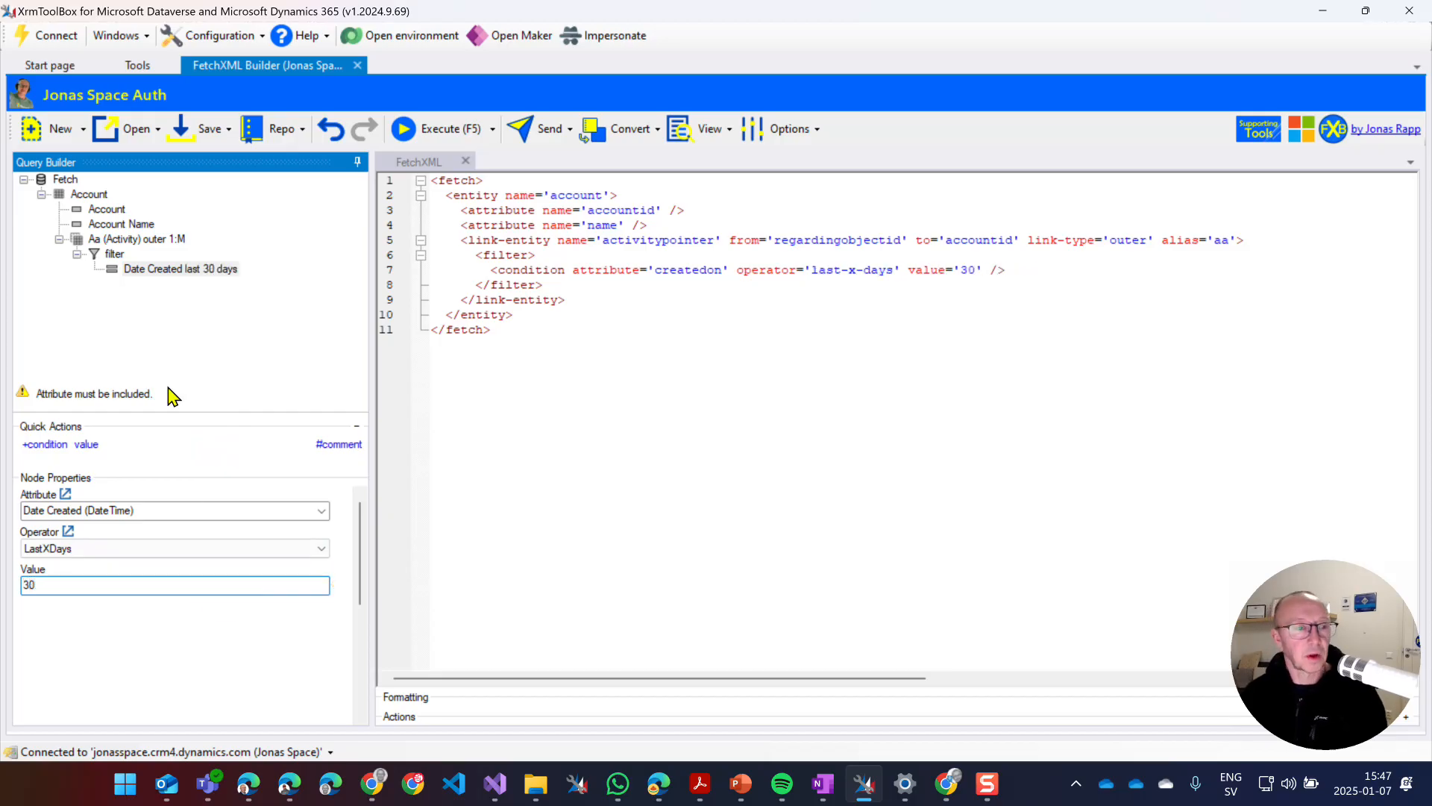
{"action": "left_click", "coordinate": [116, 270]}
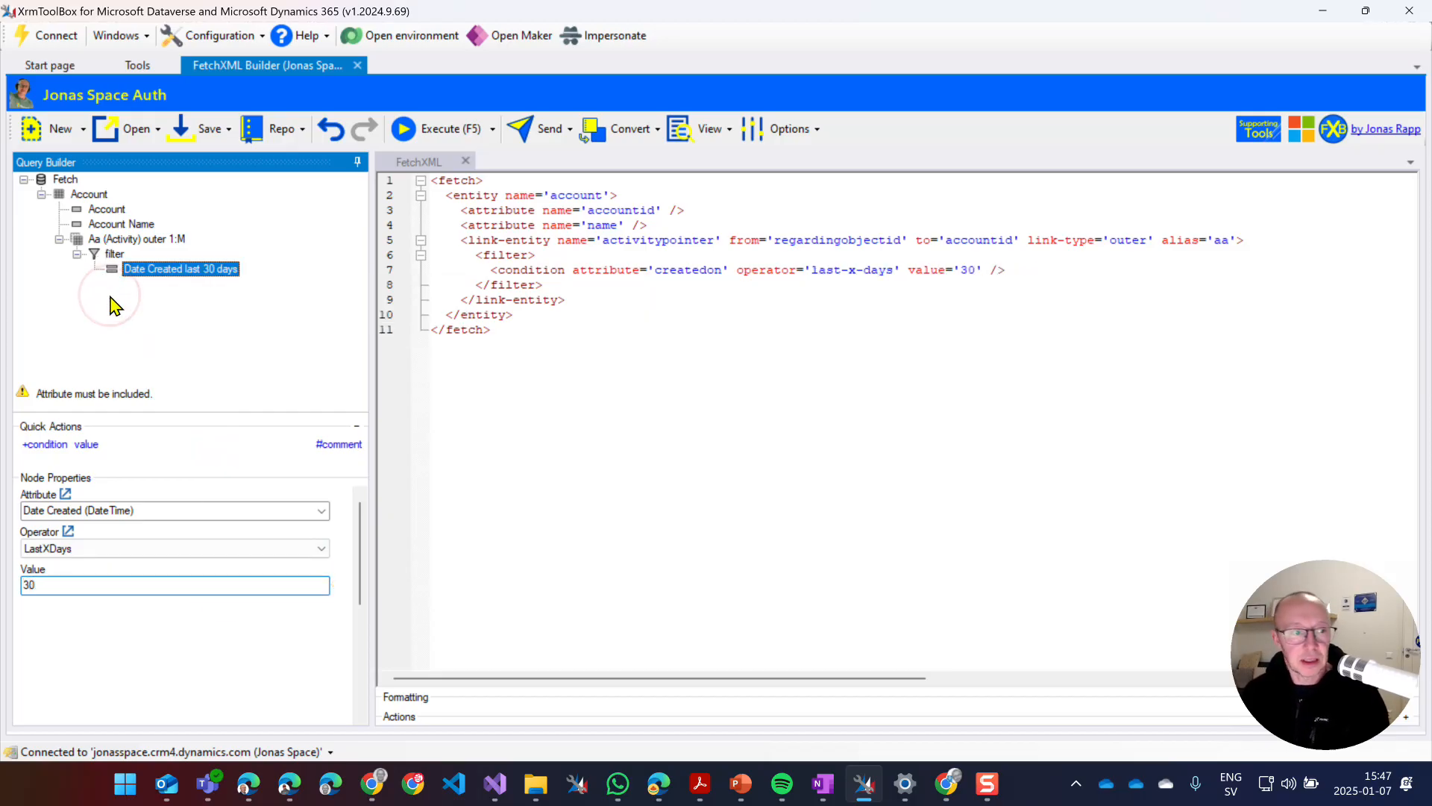
{"action": "left_click", "coordinate": [88, 194]}
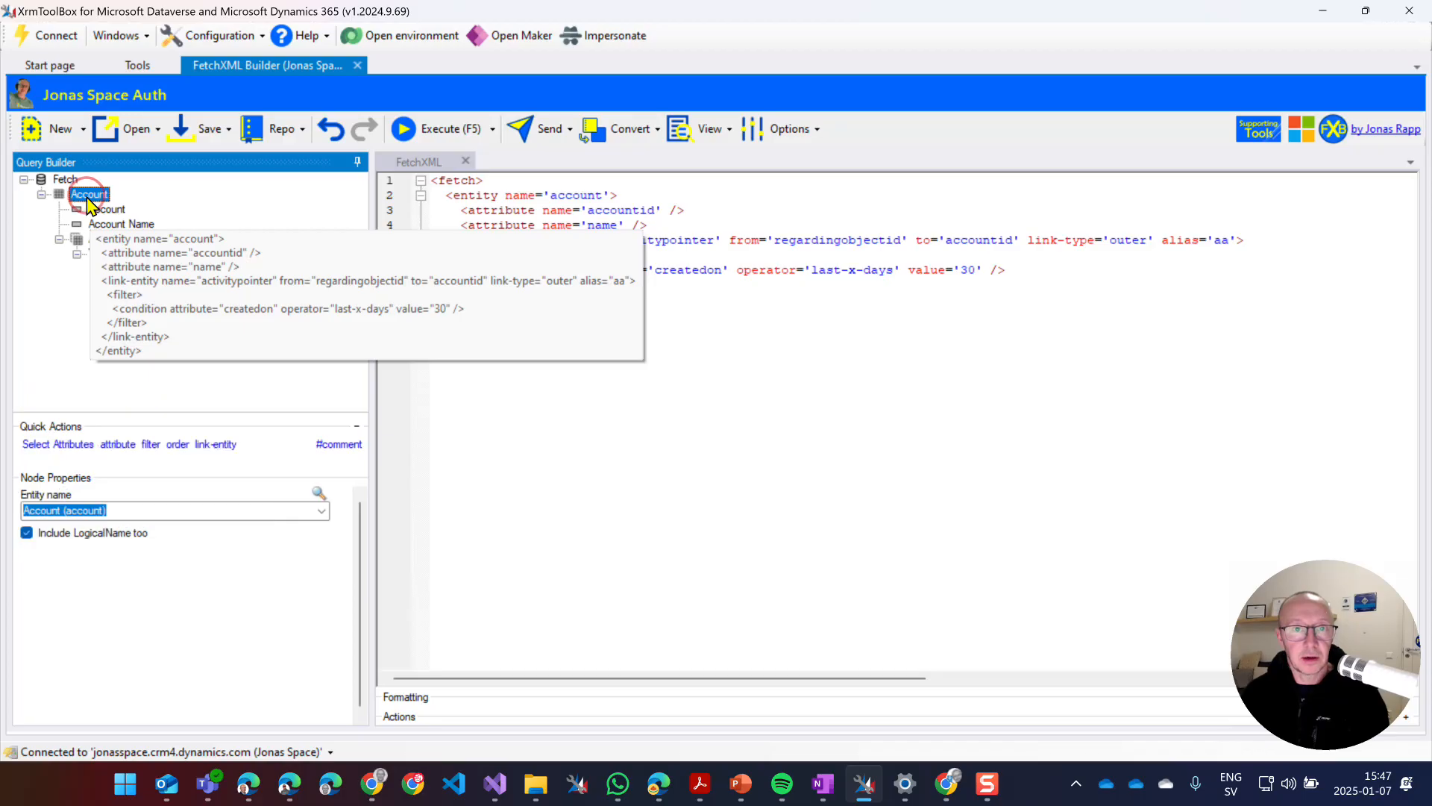
Add an account filter with the condition Status (State) equals Active.
{"action": "left_click", "coordinate": [151, 445]}
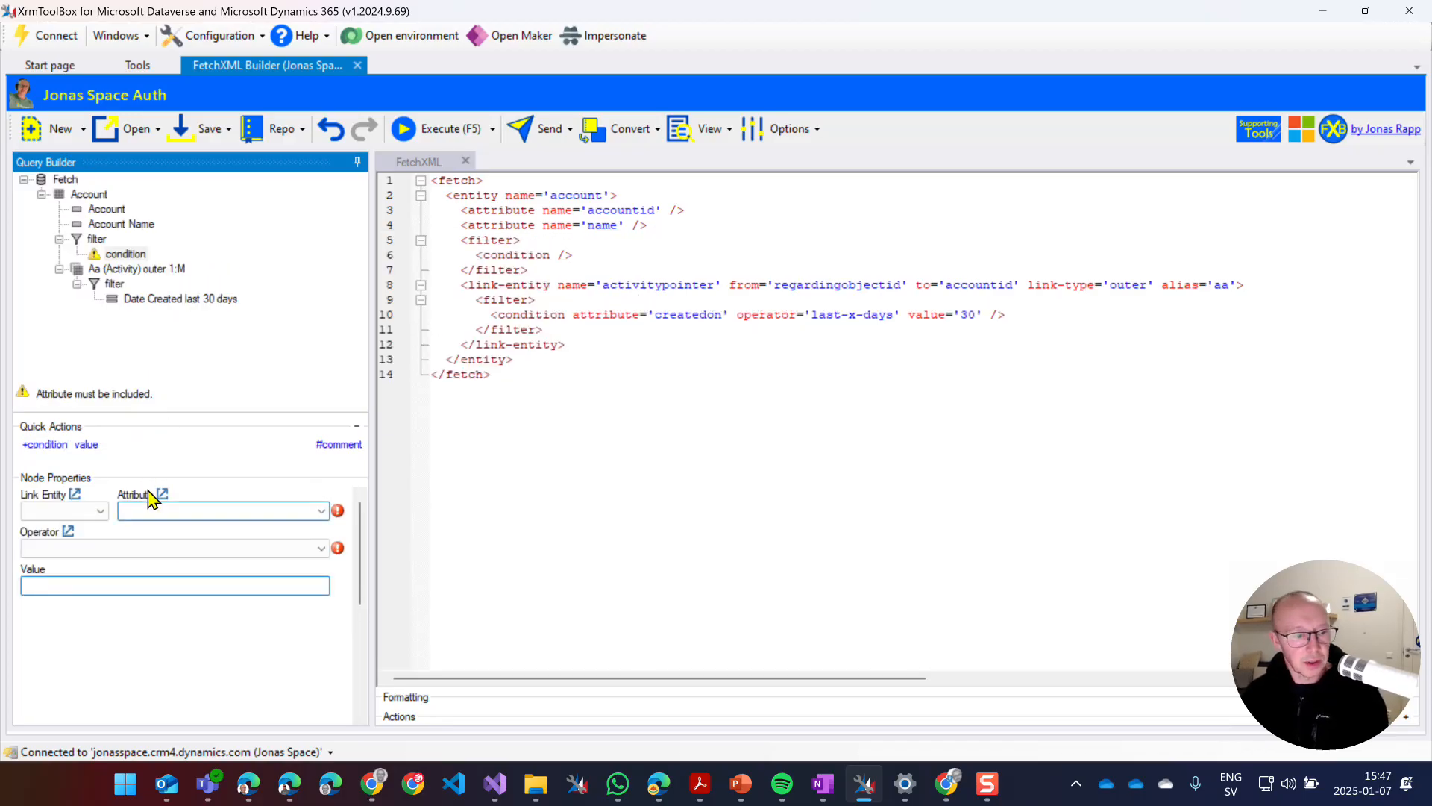
{"action": "type", "text": "status (State"}
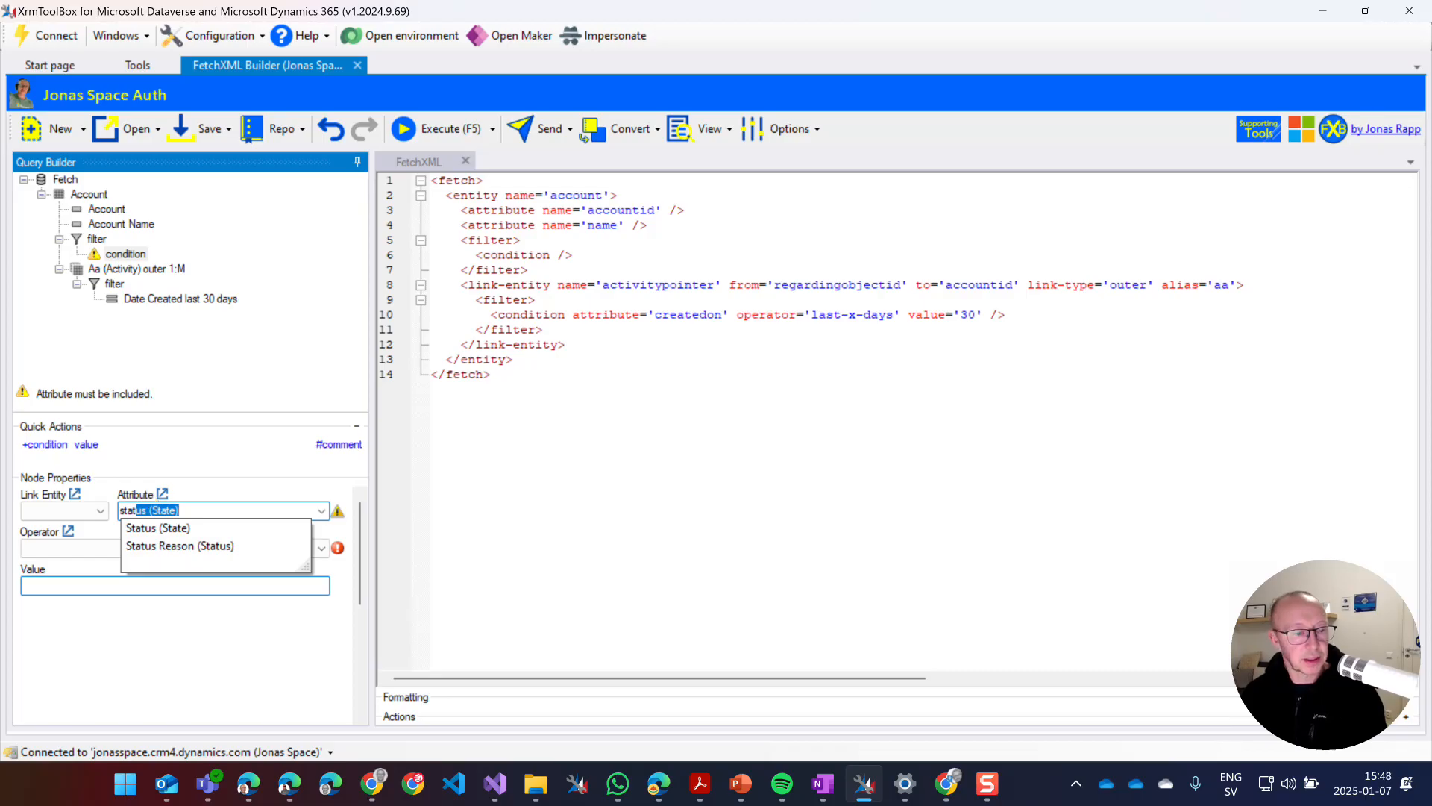
{"action": "key", "text": "Return"}
{"action": "type", "text": "a"}
{"action": "key", "text": "Tab"}
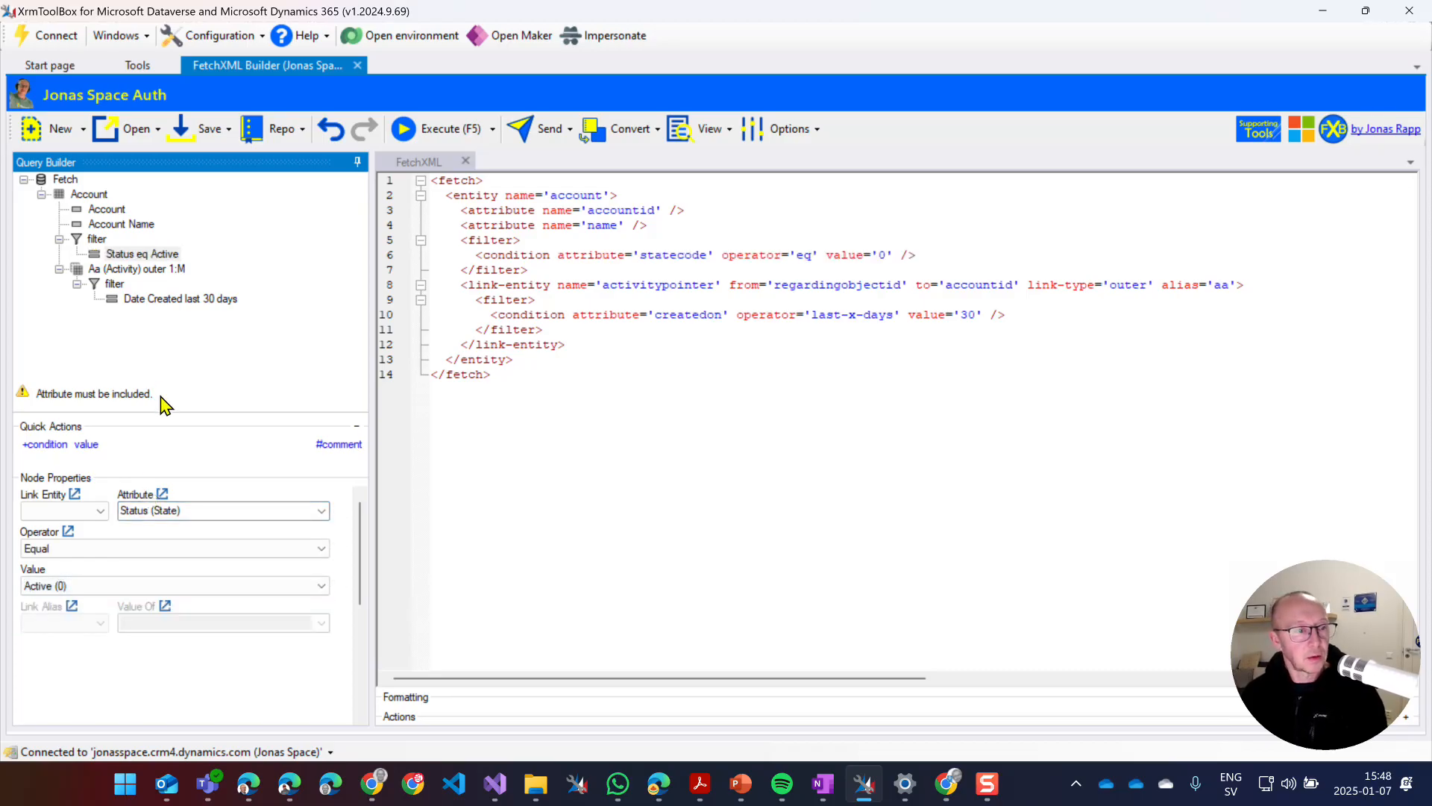
Add a condition that the aa link's Activity id is Null, then execute the query.
{"action": "left_click", "coordinate": [46, 444]}
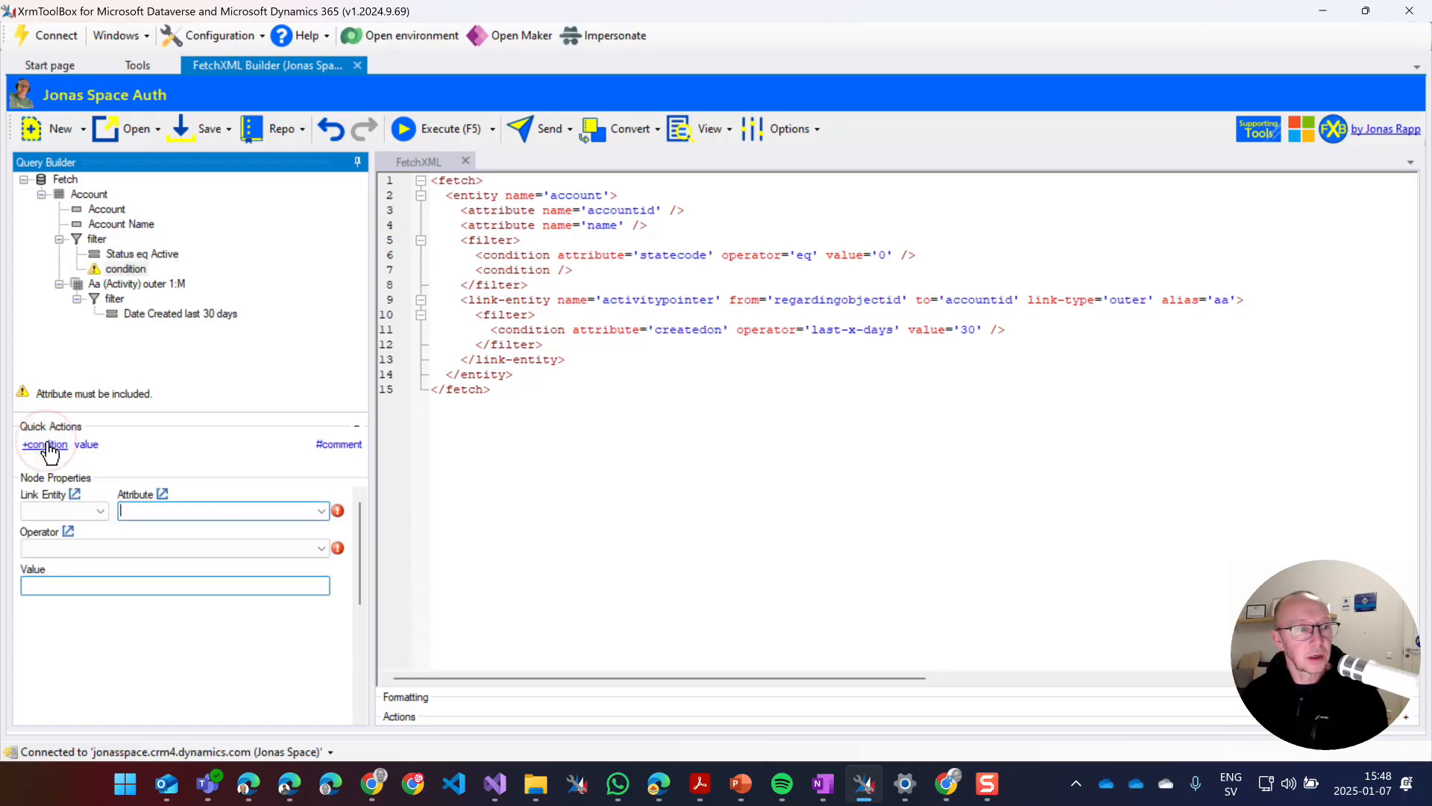
{"action": "left_click", "coordinate": [98, 511]}
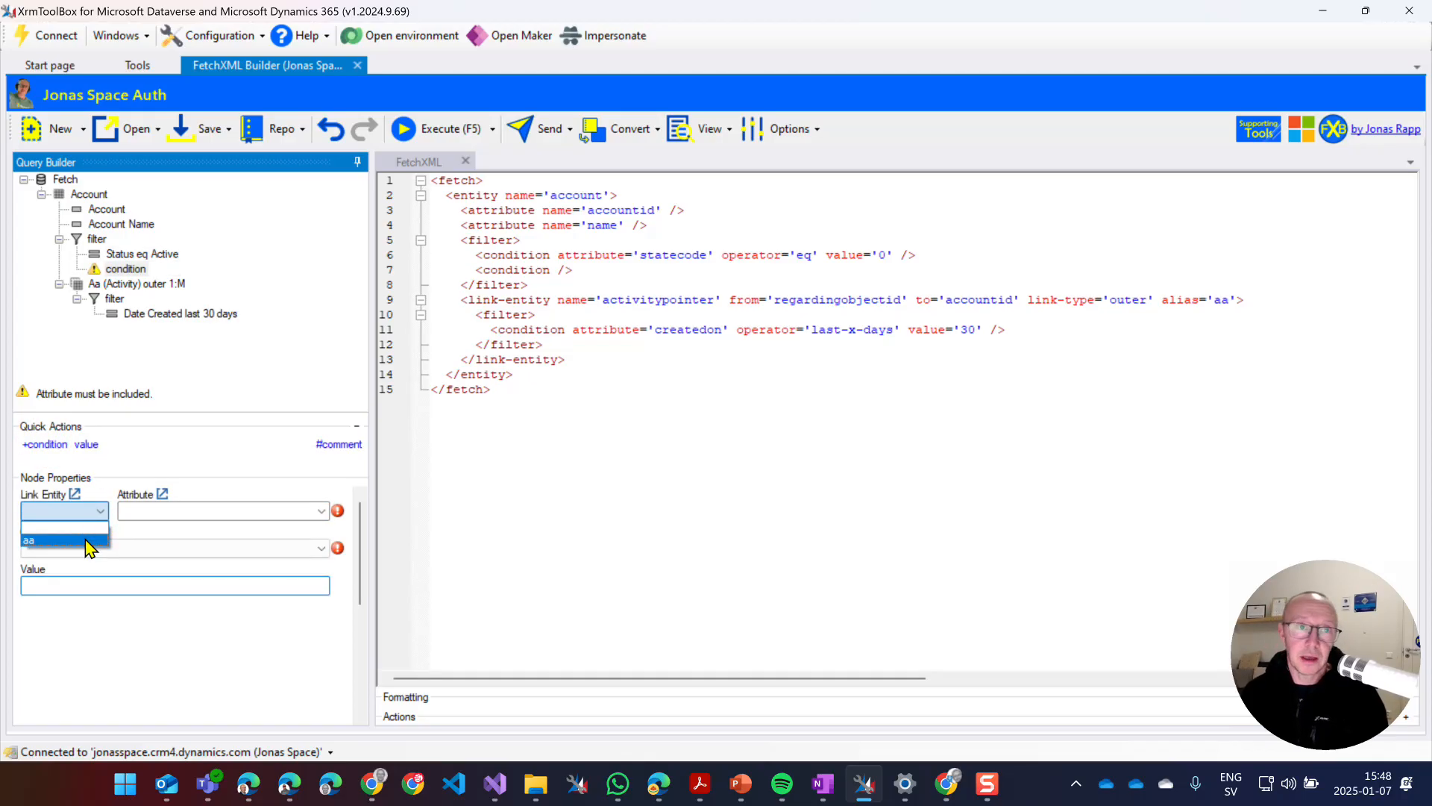
{"action": "left_click", "coordinate": [86, 540]}
{"action": "left_click", "coordinate": [186, 510]}
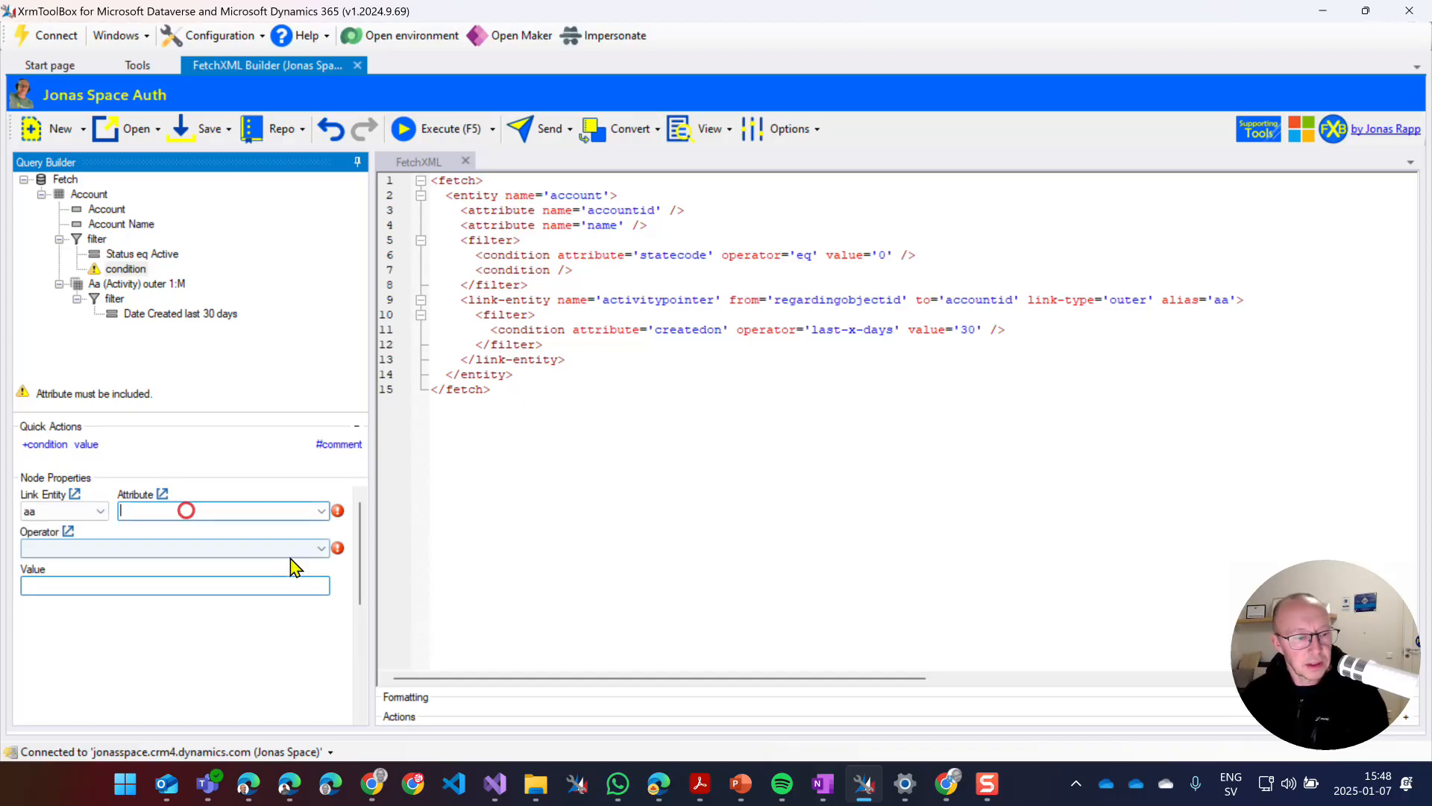
{"action": "left_click", "coordinate": [320, 512]}
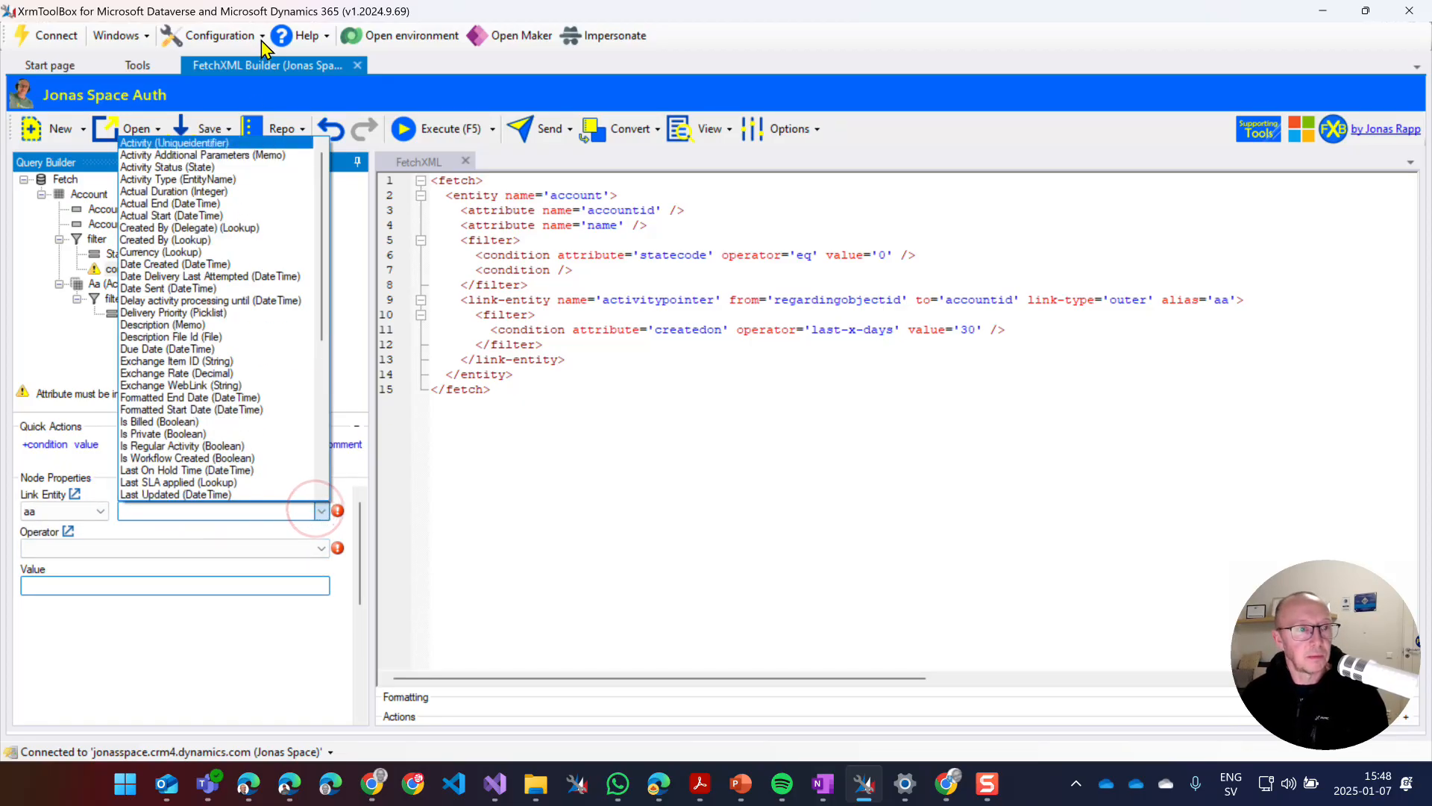
{"action": "left_click", "coordinate": [251, 144]}
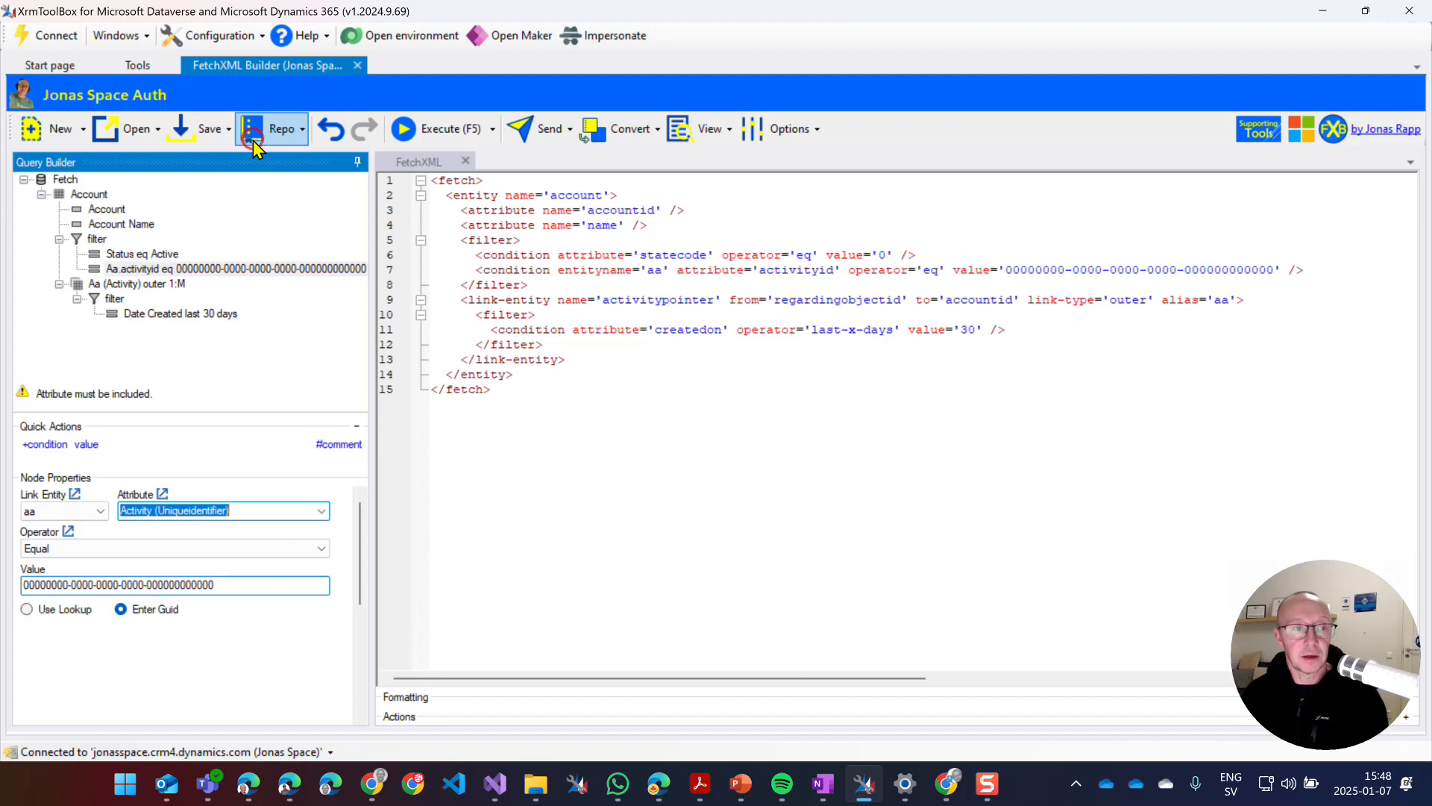
{"action": "left_click", "coordinate": [227, 550]}
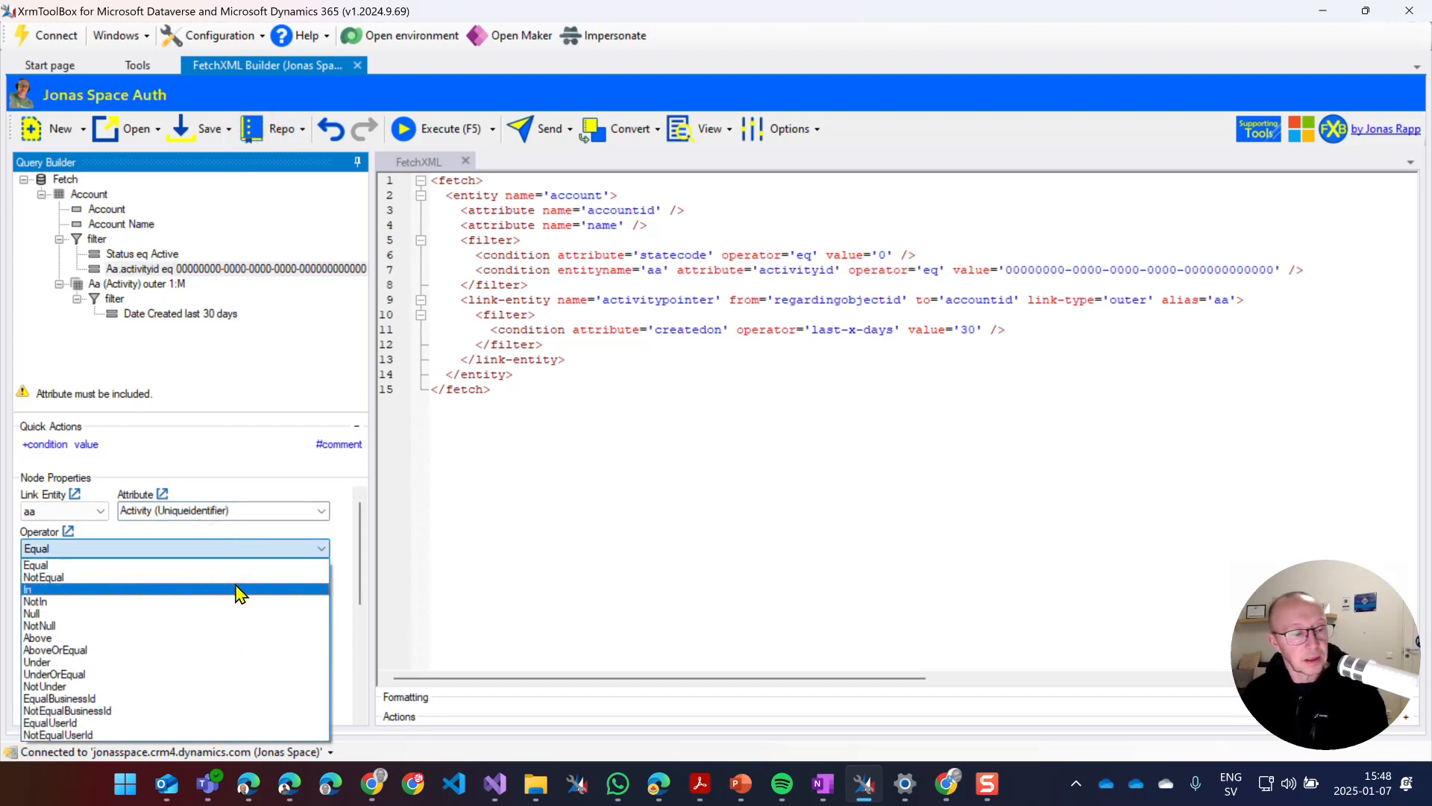
{"action": "left_click", "coordinate": [243, 628]}
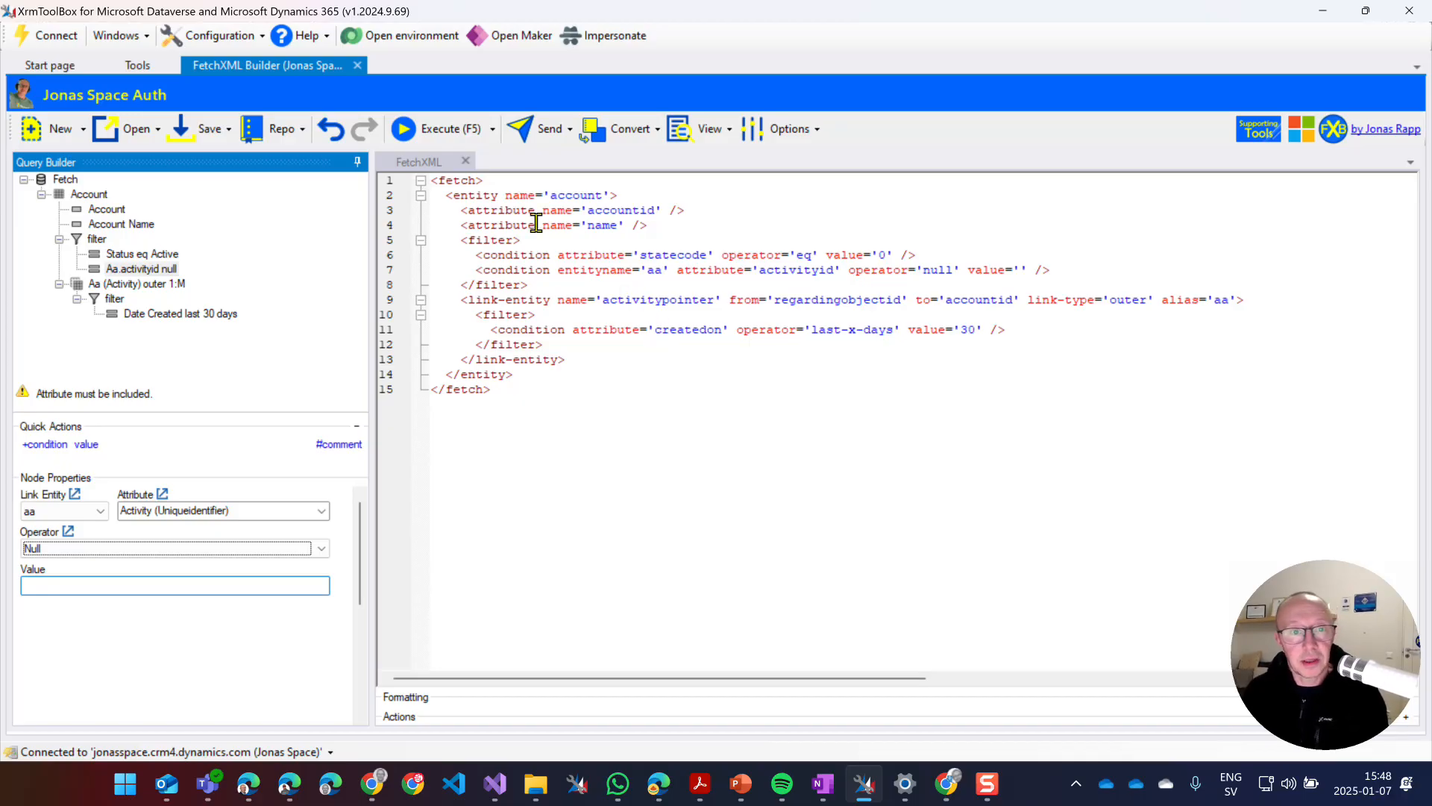
{"action": "left_click", "coordinate": [434, 129]}
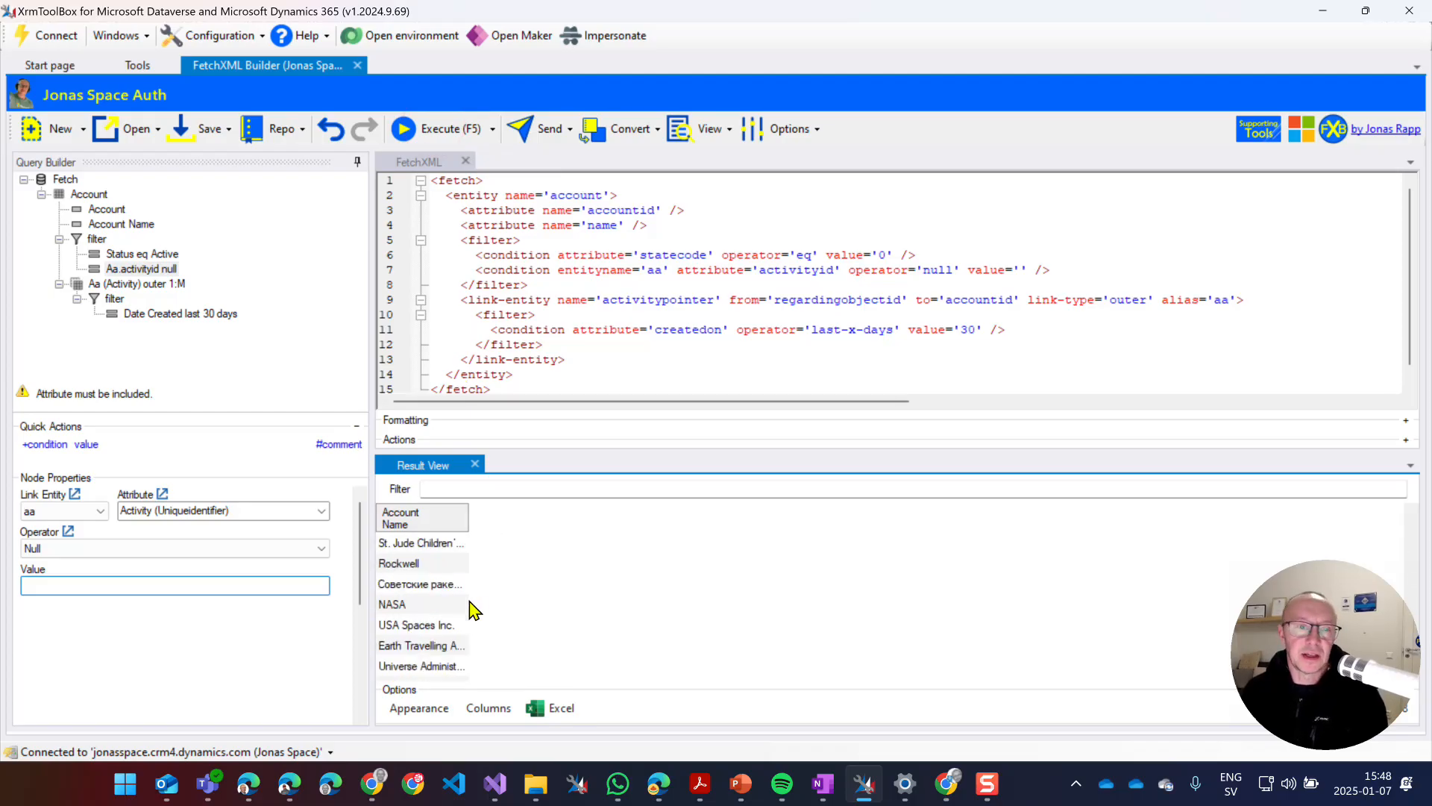
Review the matching accounts such as NASA, Rockwell and X8 to X14 in the results.
{"action": "scroll", "coordinate": [470, 610], "scroll_direction": "down", "scroll_amount": 10}
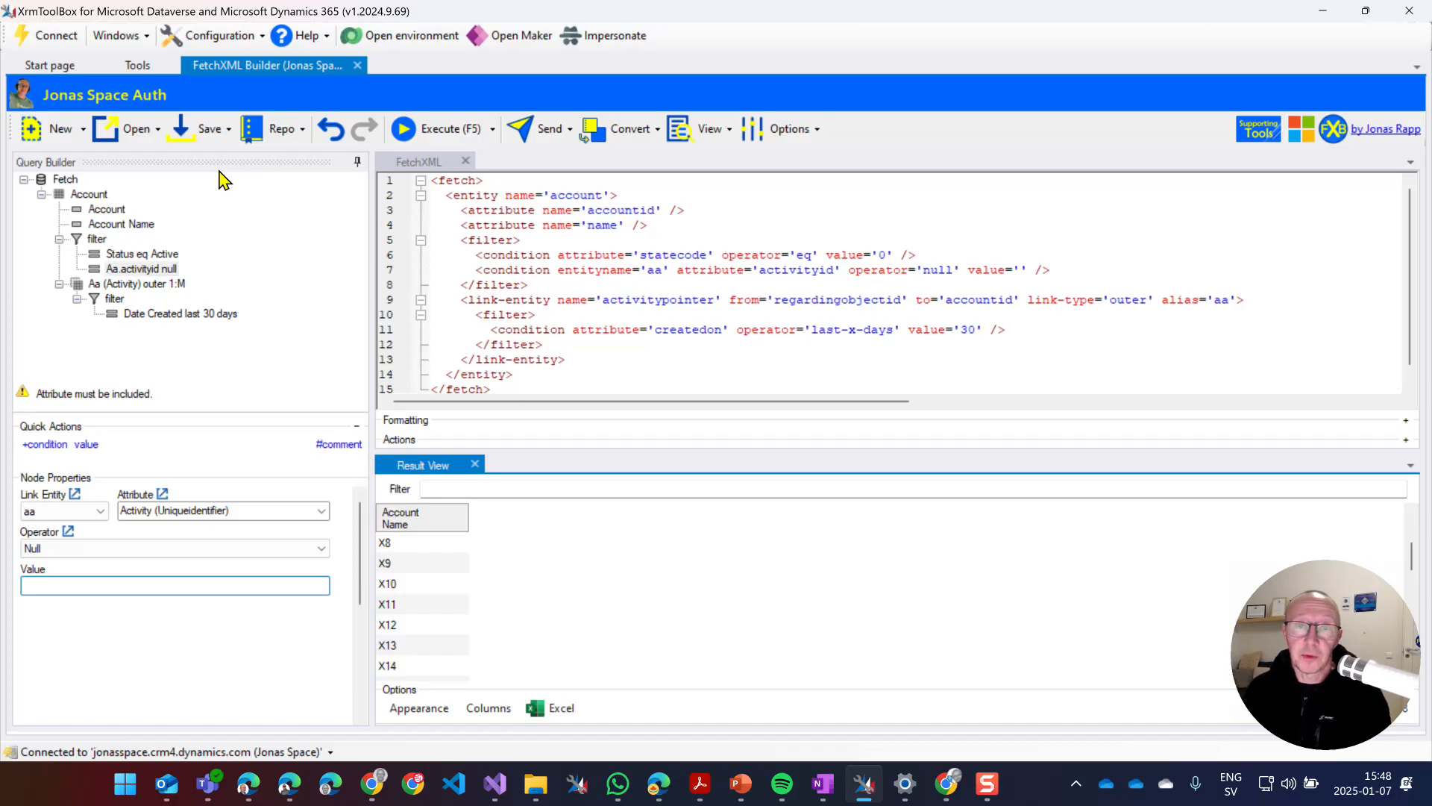
{"action": "left_click", "coordinate": [199, 126]}
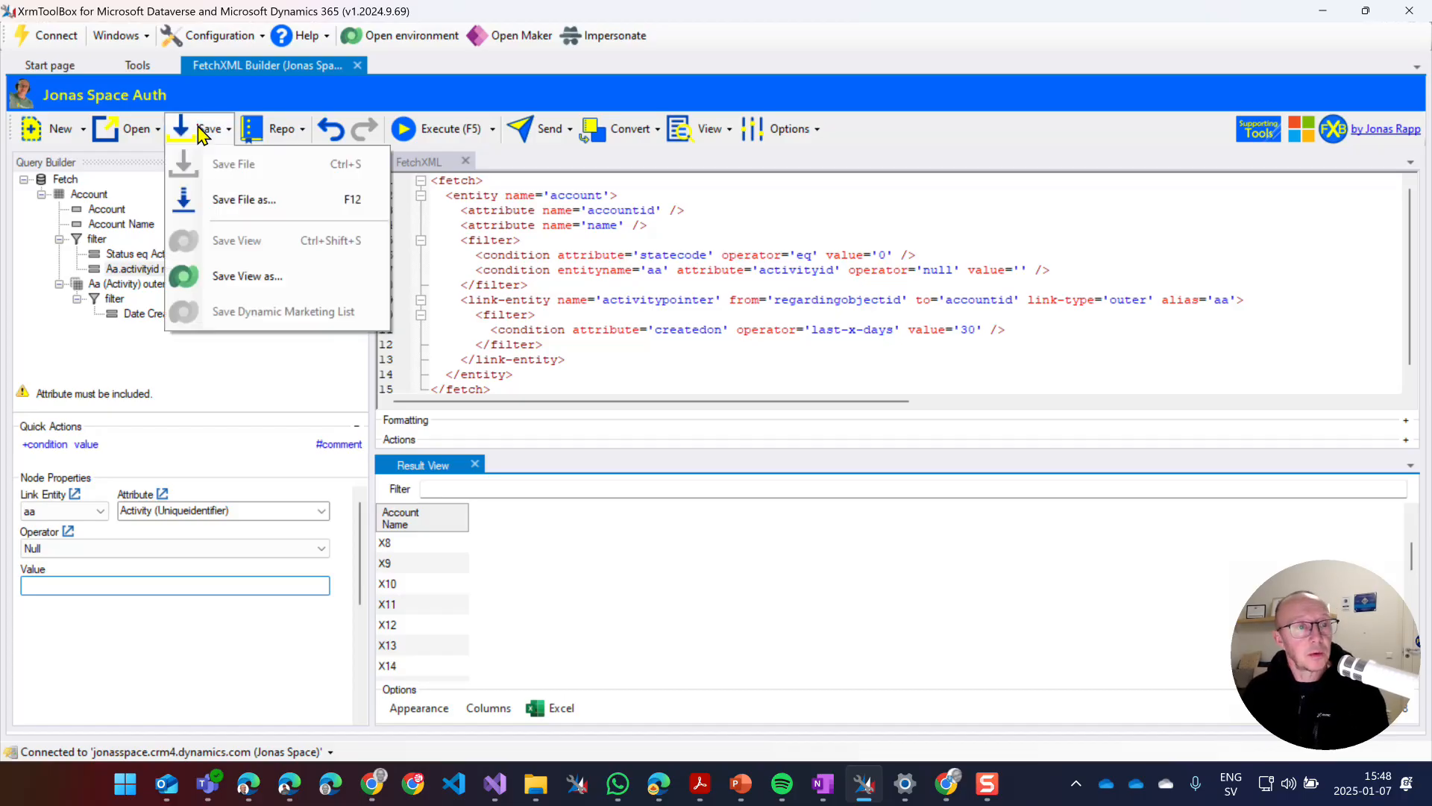
Save the query as personal view 'Account with now activities the last 30 days' and open the environment.
{"action": "left_click", "coordinate": [232, 276]}
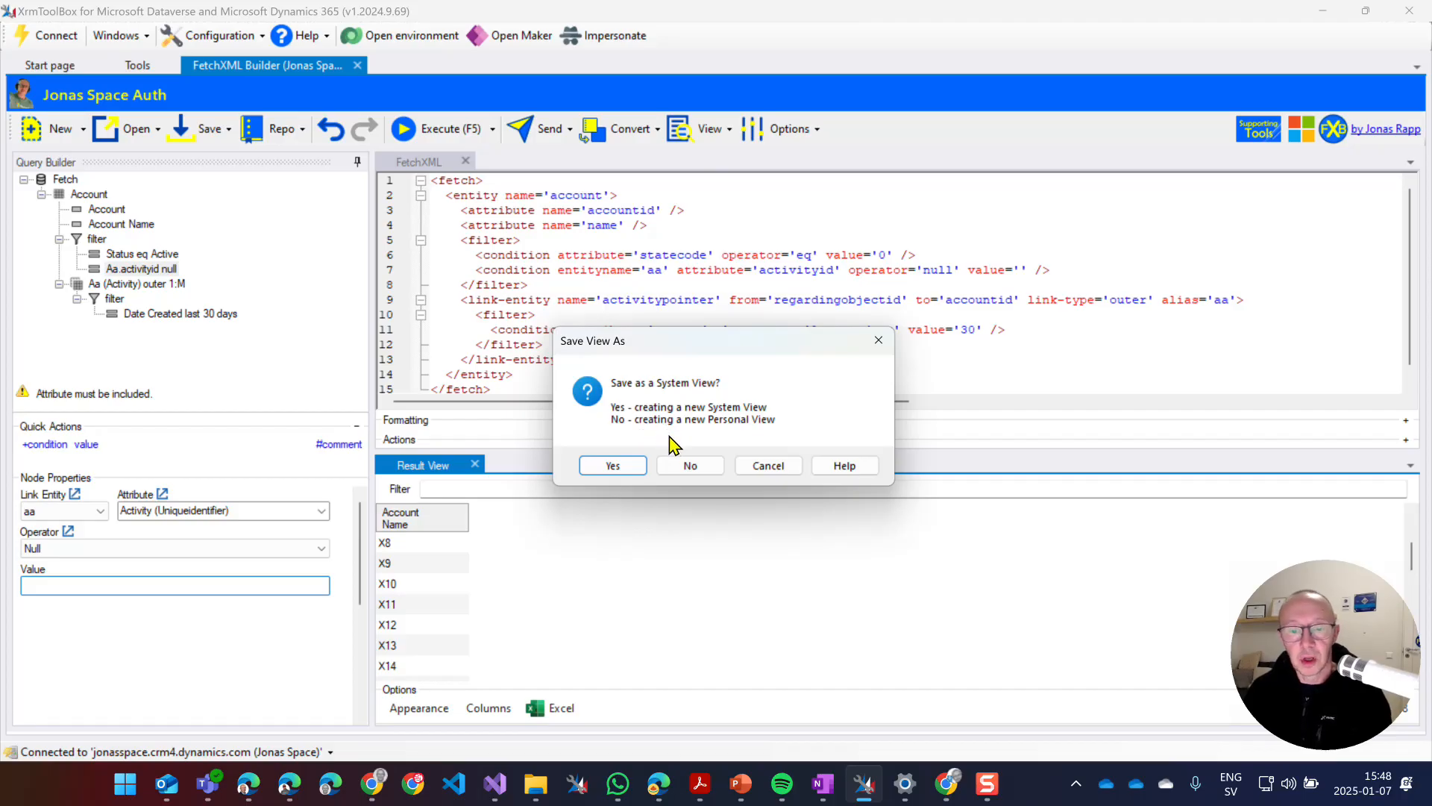
{"action": "left_click", "coordinate": [690, 468]}
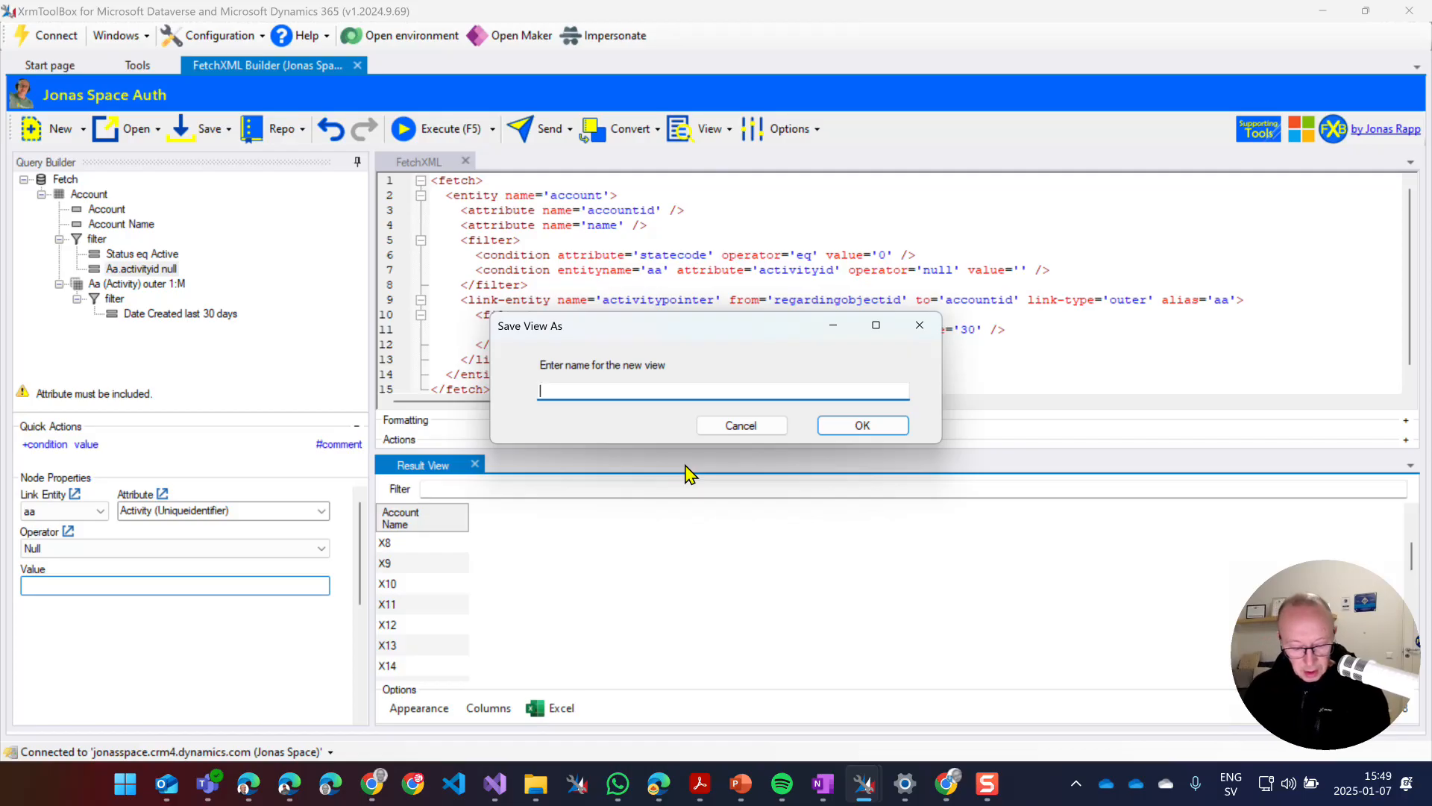
{"action": "type", "text": "A"}
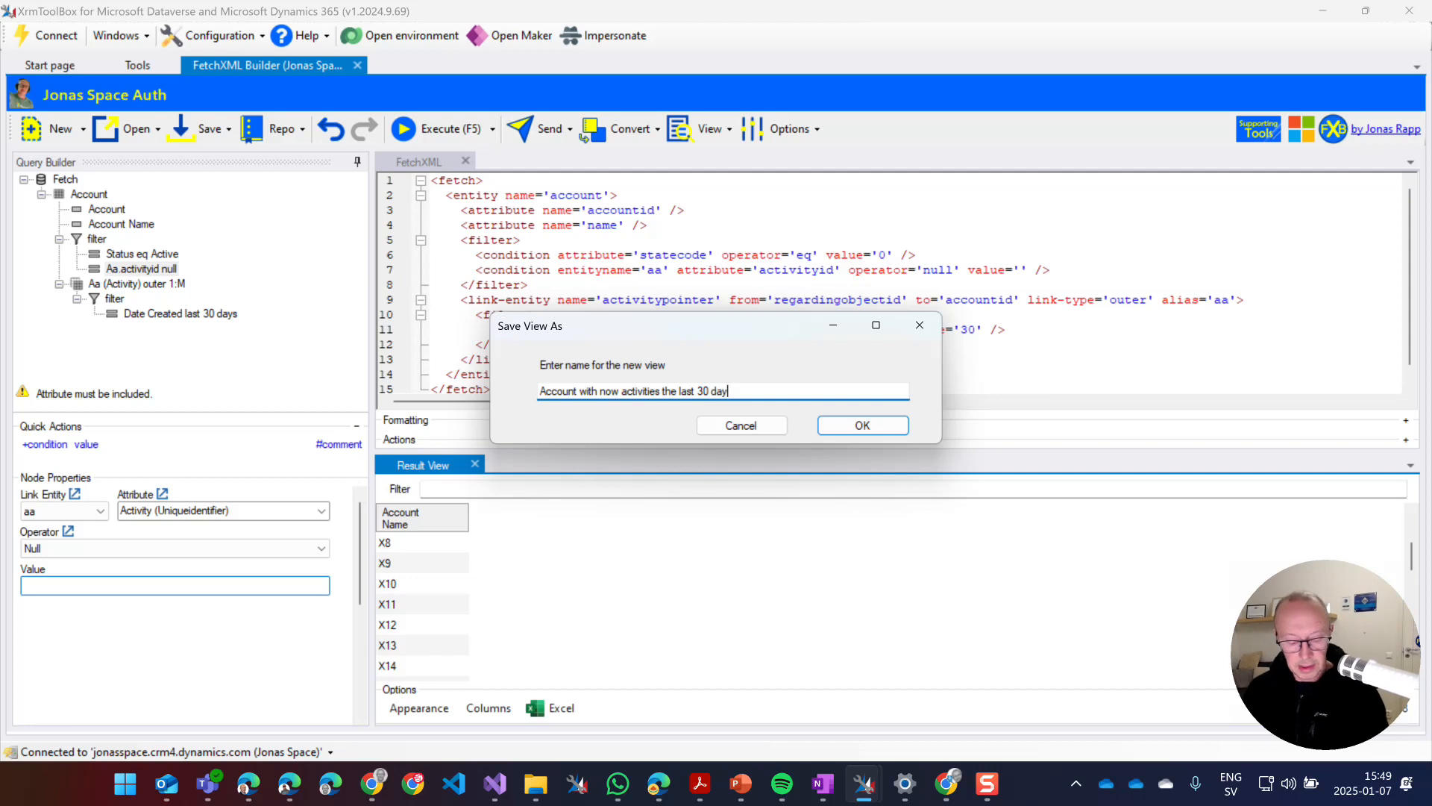
{"action": "left_click", "coordinate": [847, 429]}
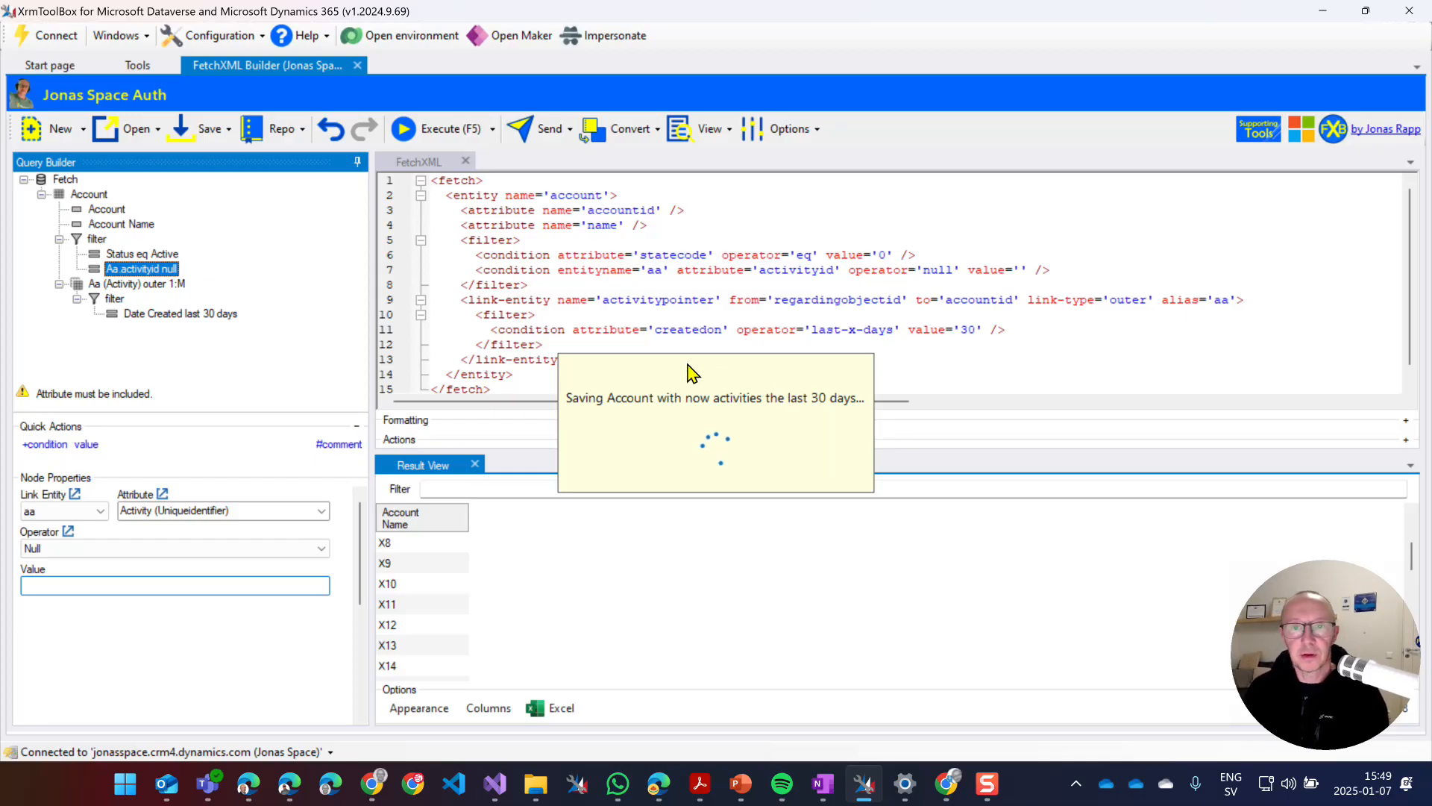
{"action": "left_click", "coordinate": [418, 41]}
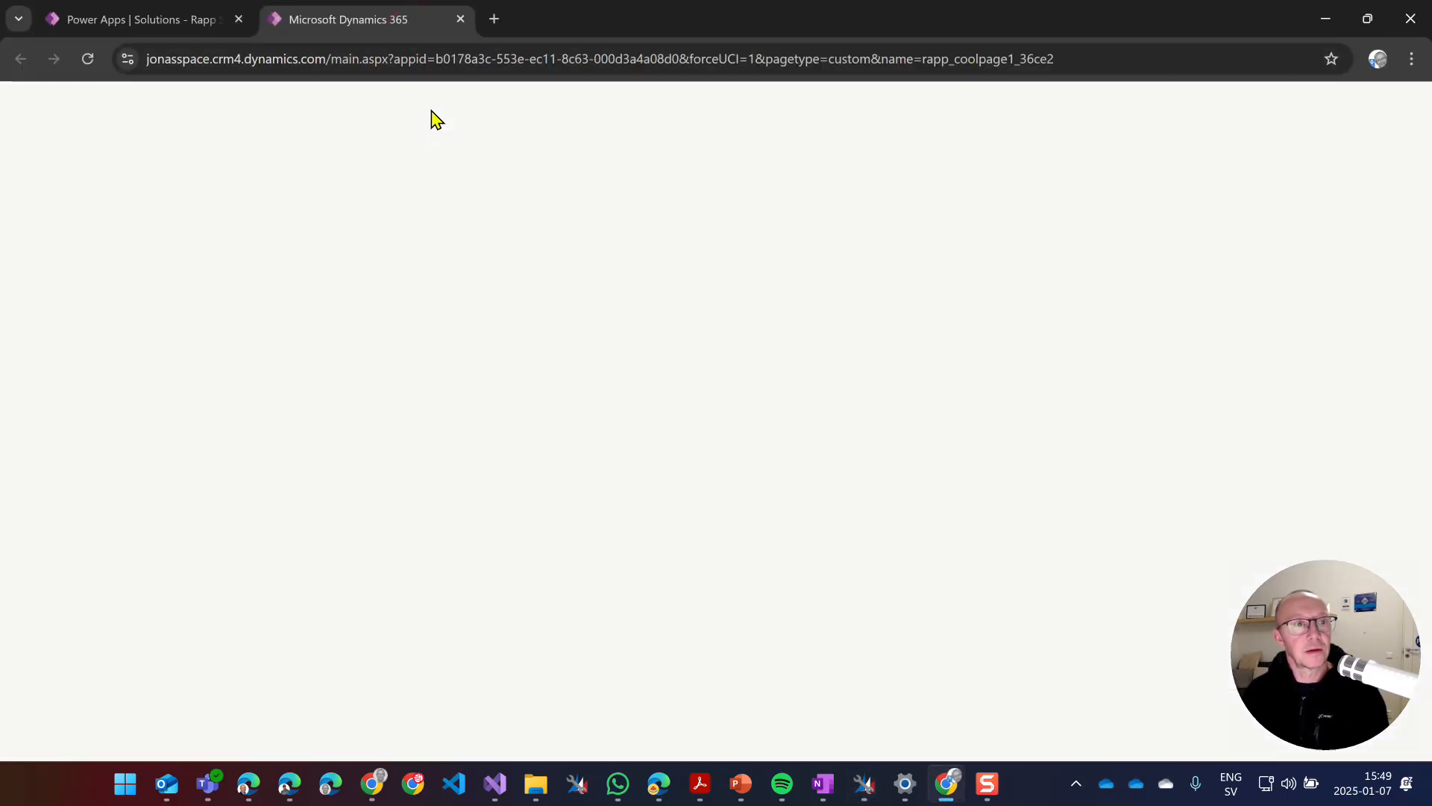
Show the Accounts list using the 'Account with now activities the last 30 days' view.
{"action": "left_click", "coordinate": [81, 473]}
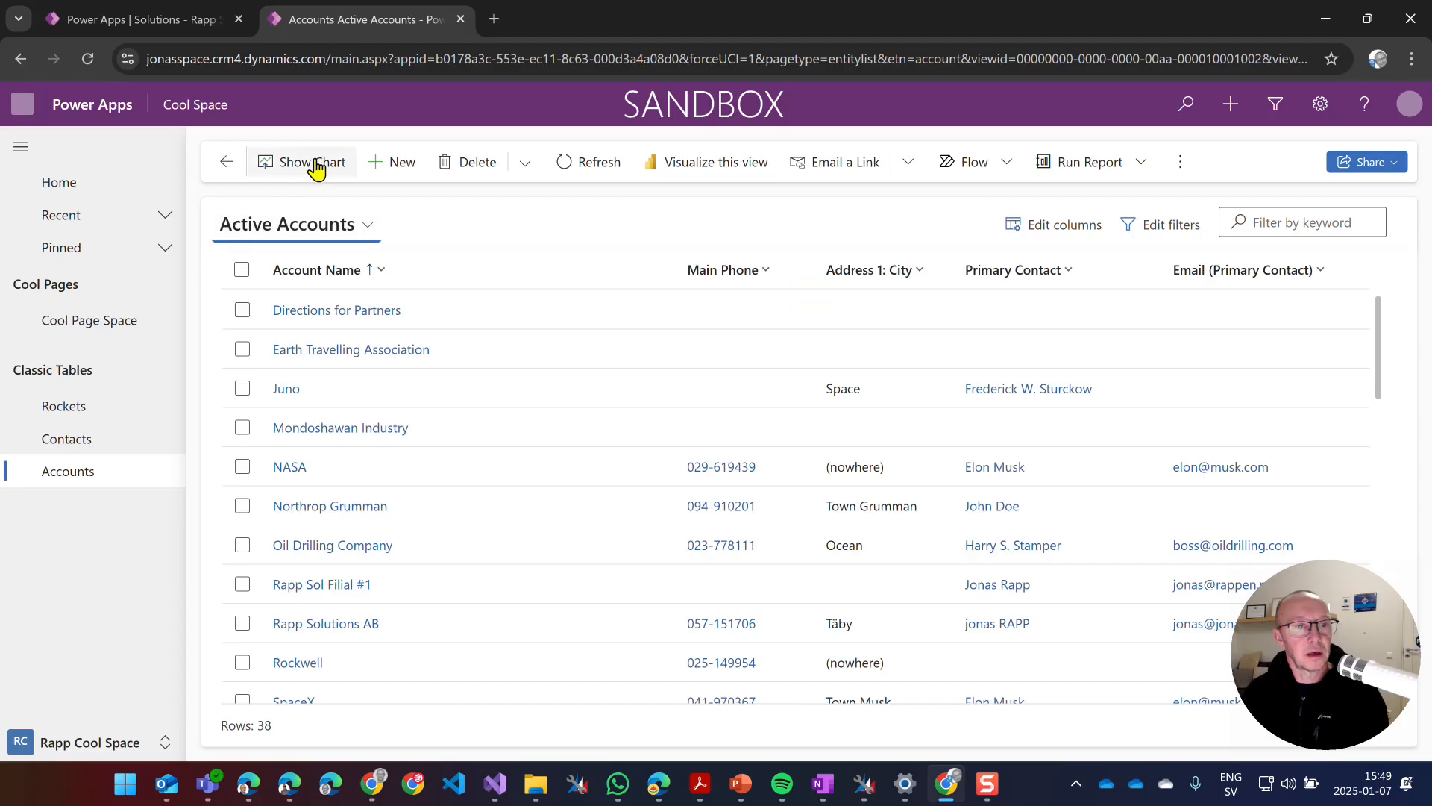
{"action": "left_click", "coordinate": [314, 224]}
{"action": "scroll", "coordinate": [558, 412], "scroll_direction": "down", "scroll_amount": 1}
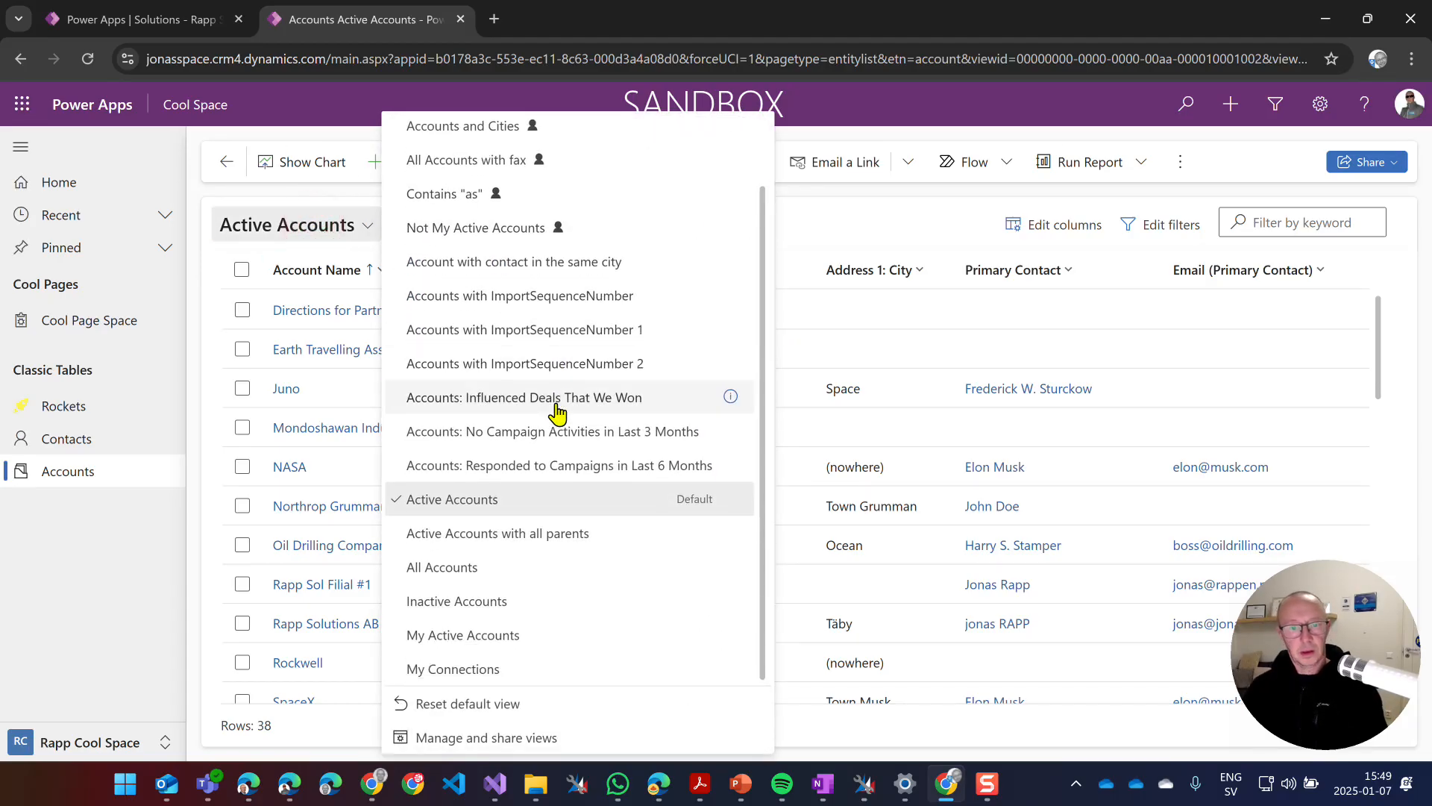
{"action": "scroll", "coordinate": [405, 278], "scroll_direction": "up", "scroll_amount": 1}
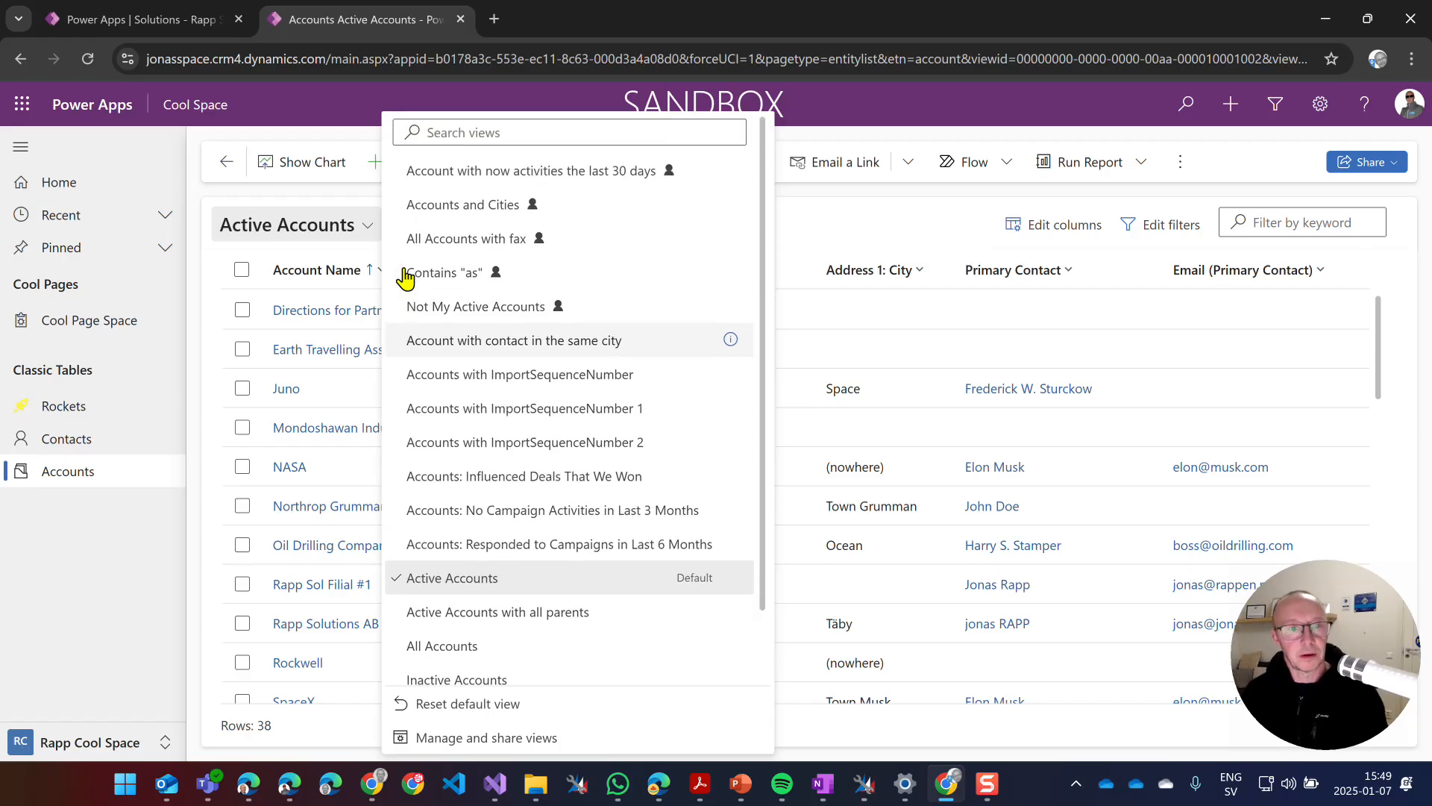
{"action": "left_click", "coordinate": [475, 172]}
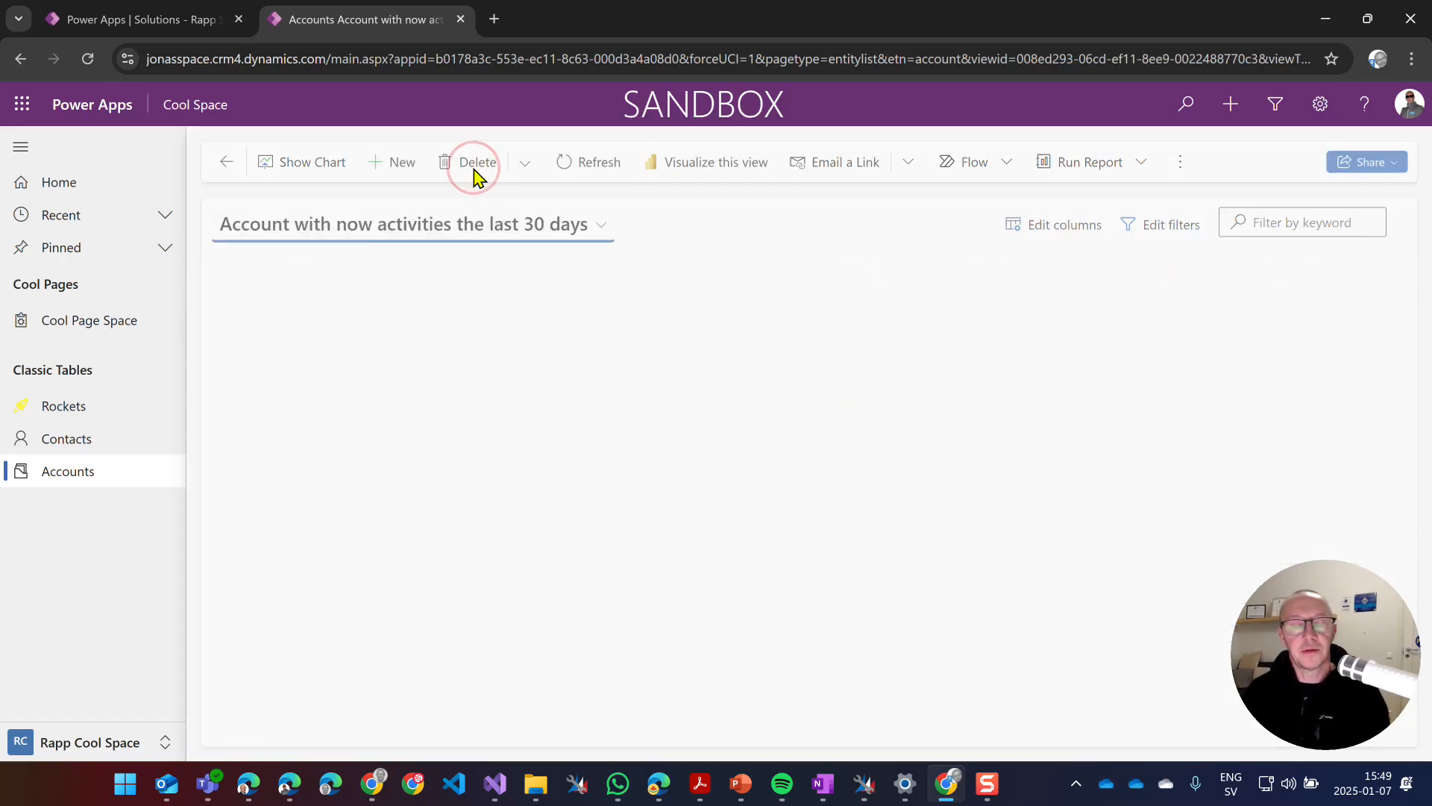